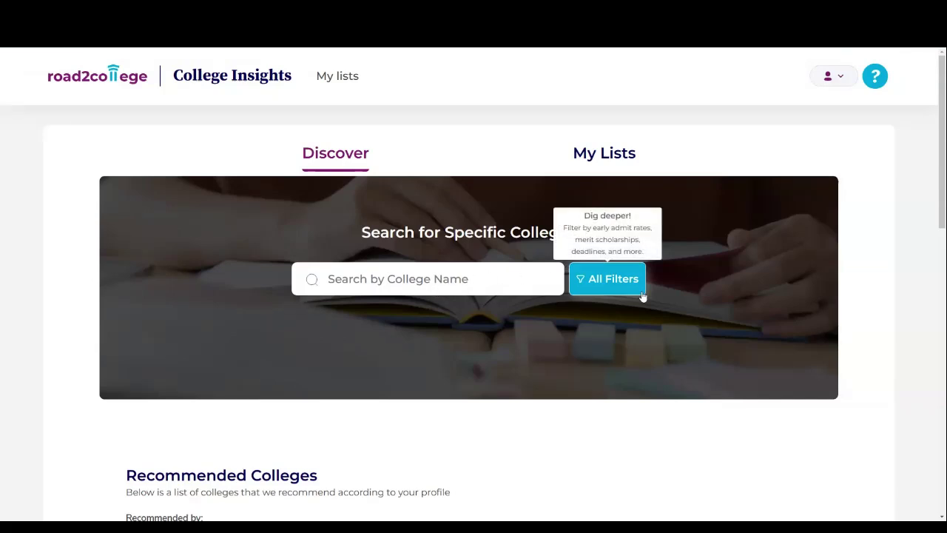
left_click(499, 281)
type("harvard")
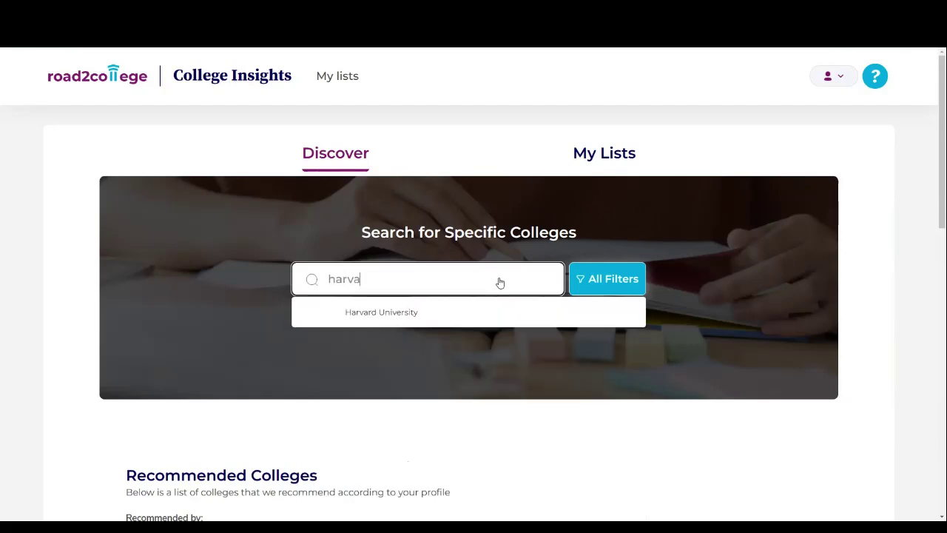
left_click(450, 312)
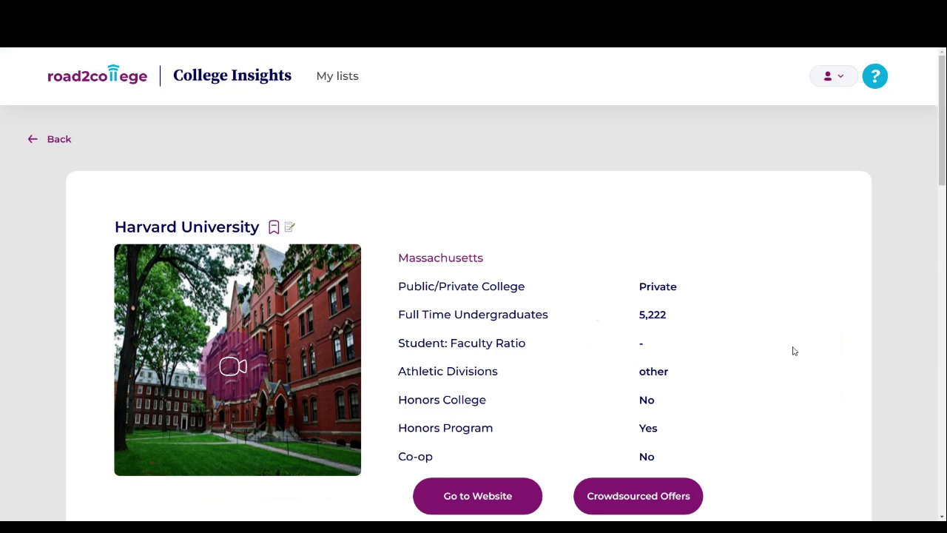
scroll(786, 369, "down", 1)
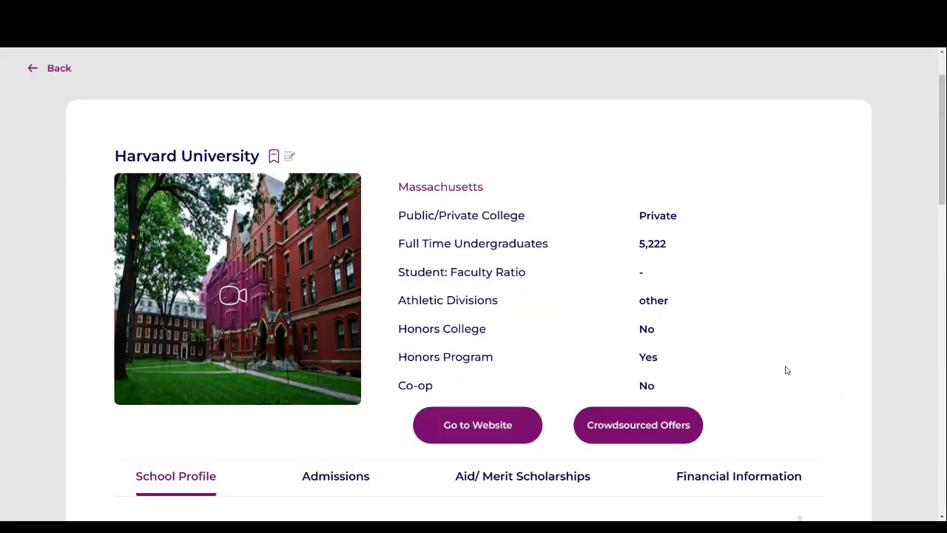
scroll(787, 370, "down", 1)
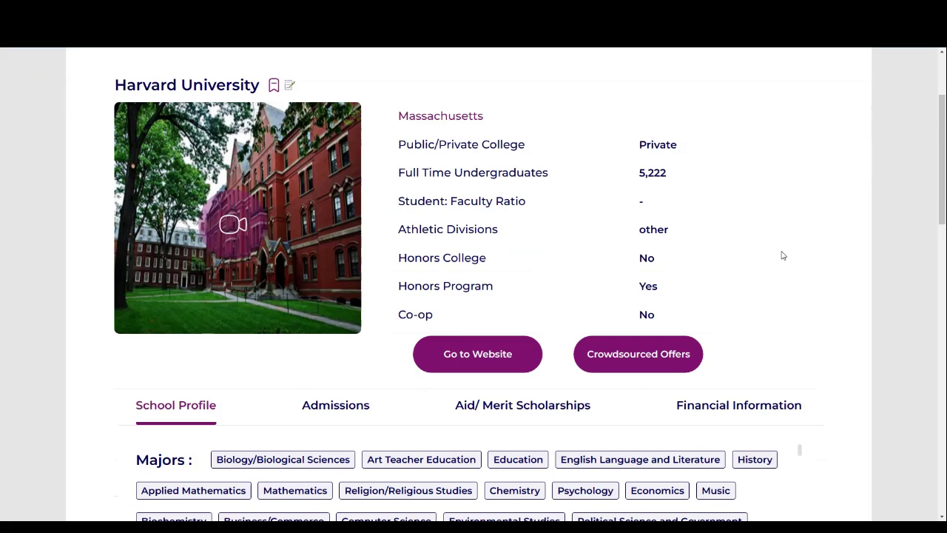
scroll(782, 255, "down", 1)
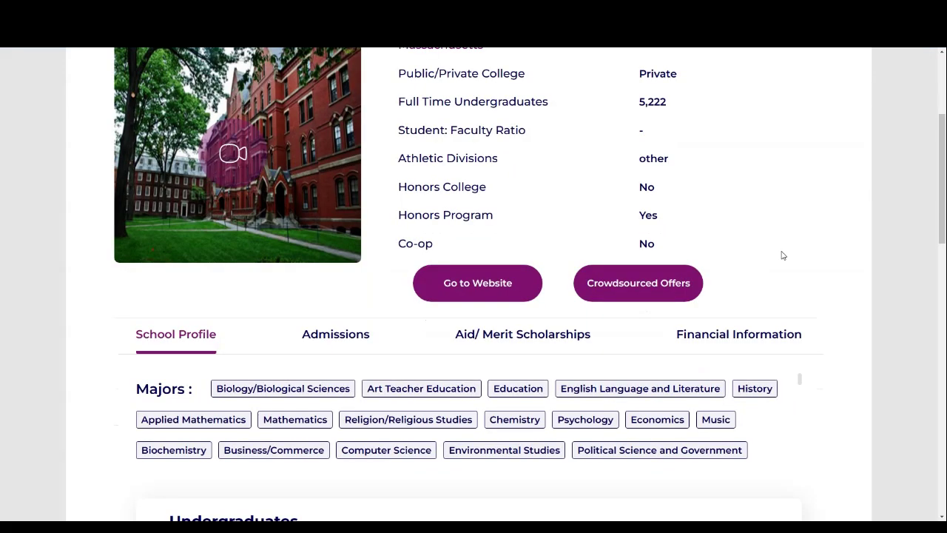
scroll(782, 255, "down", 2)
left_click(335, 191)
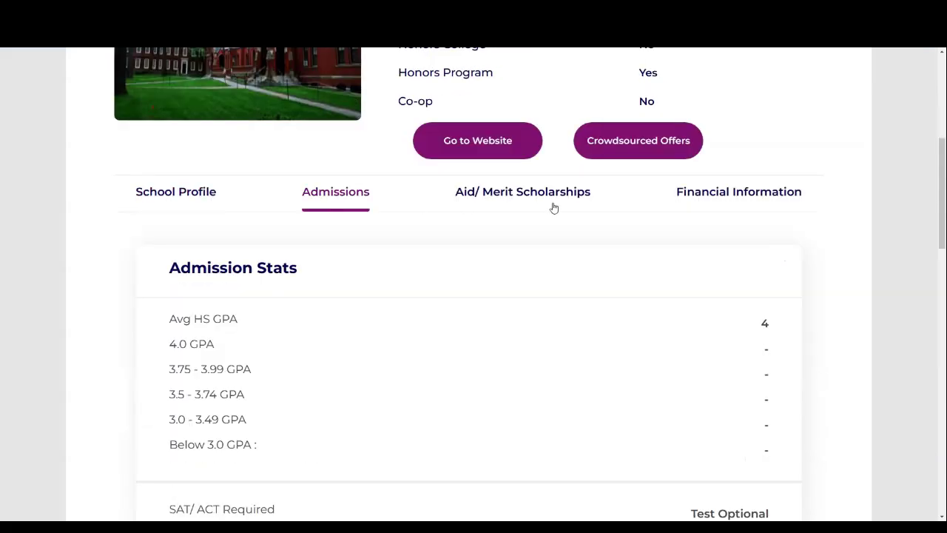
left_click(553, 208)
left_click(717, 207)
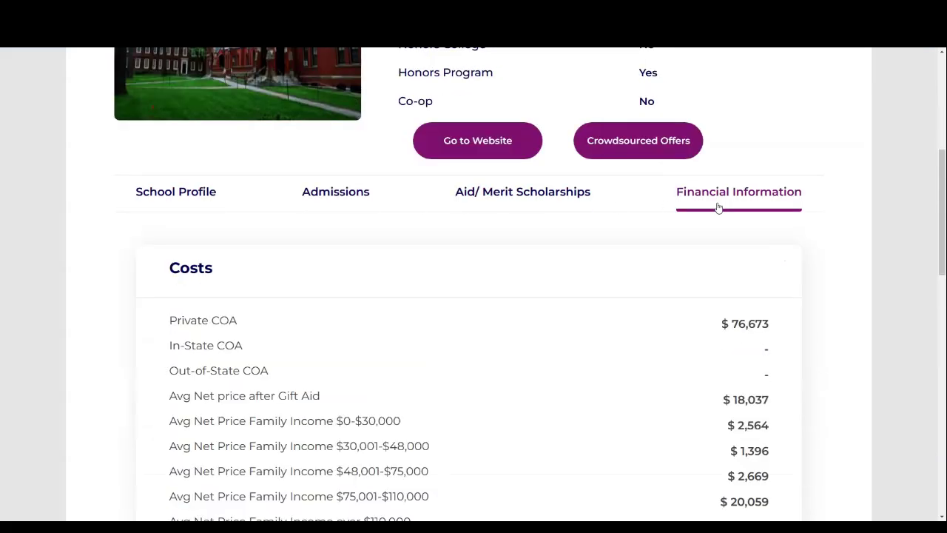
left_click(315, 207)
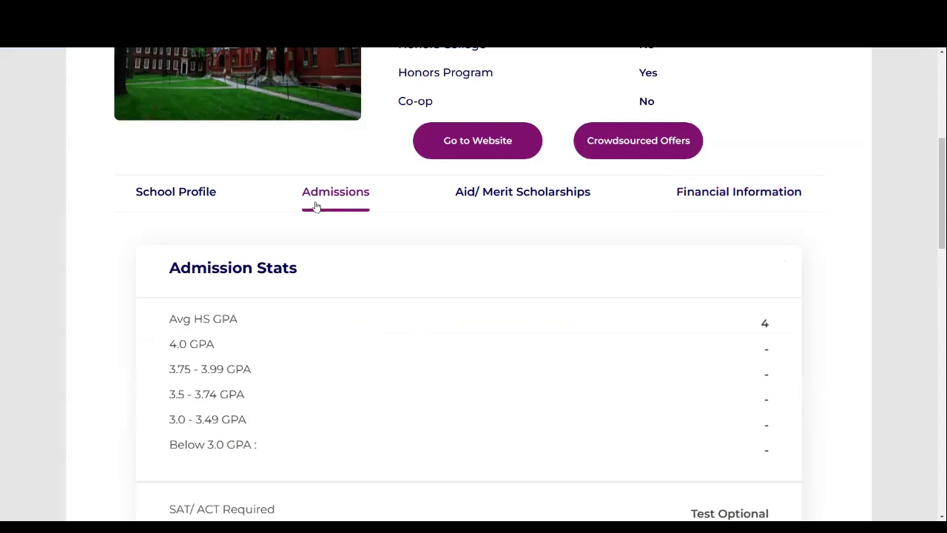
left_click(219, 201)
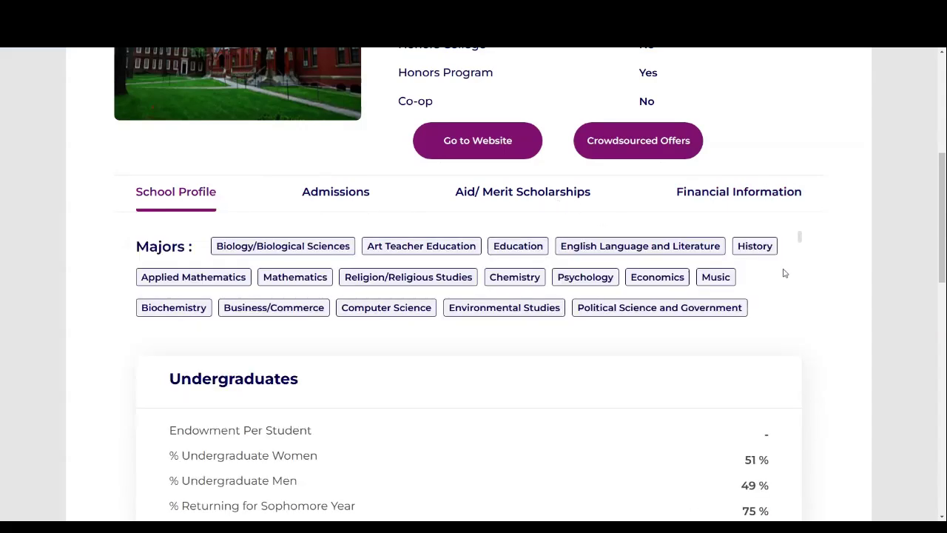
scroll(784, 273, "down", 1)
scroll(784, 273, "down", 2)
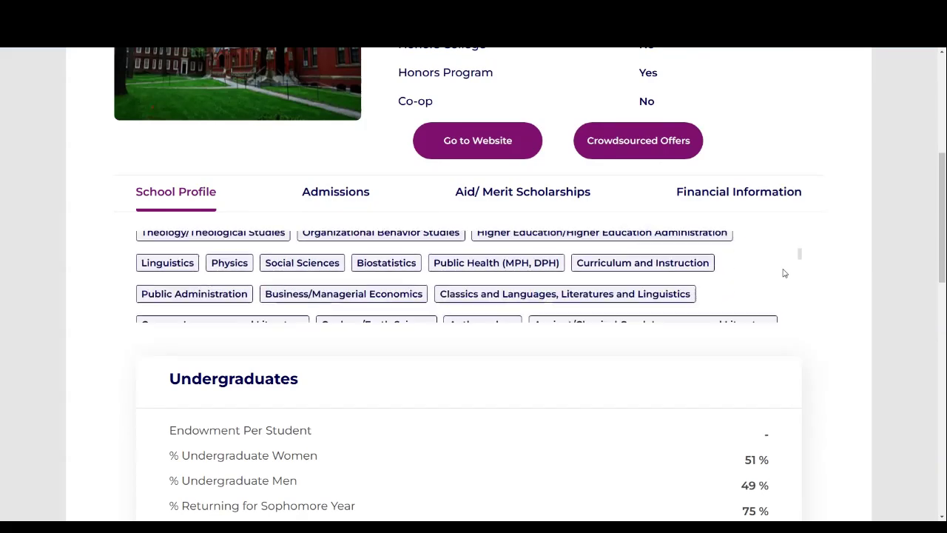
scroll(784, 273, "down", 1)
scroll(803, 264, "down", 2)
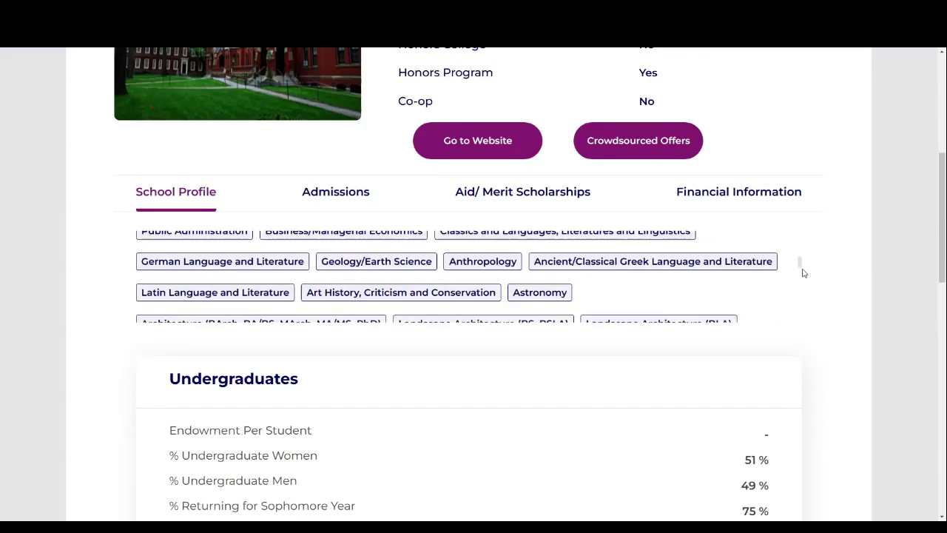
scroll(751, 303, "down", 2)
scroll(751, 304, "down", 2)
scroll(809, 363, "down", 5)
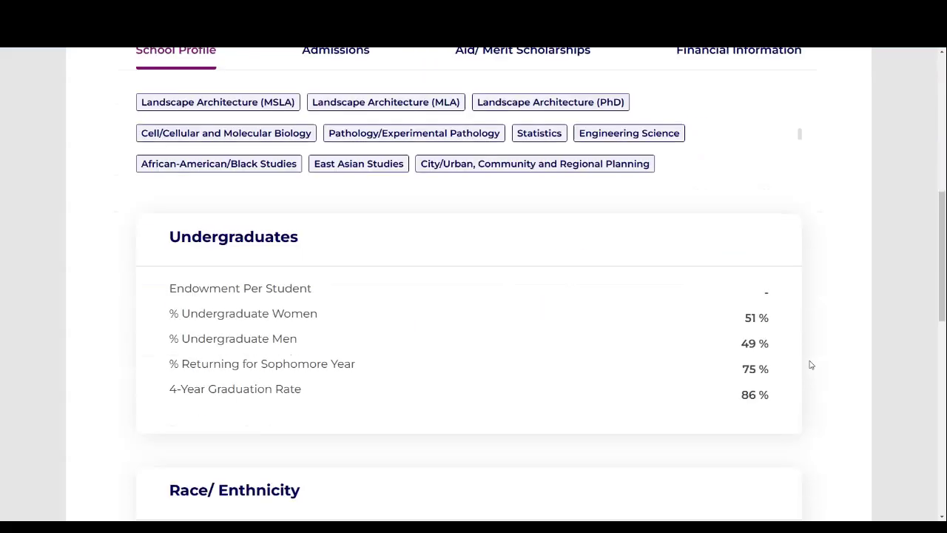
scroll(811, 364, "up", 5)
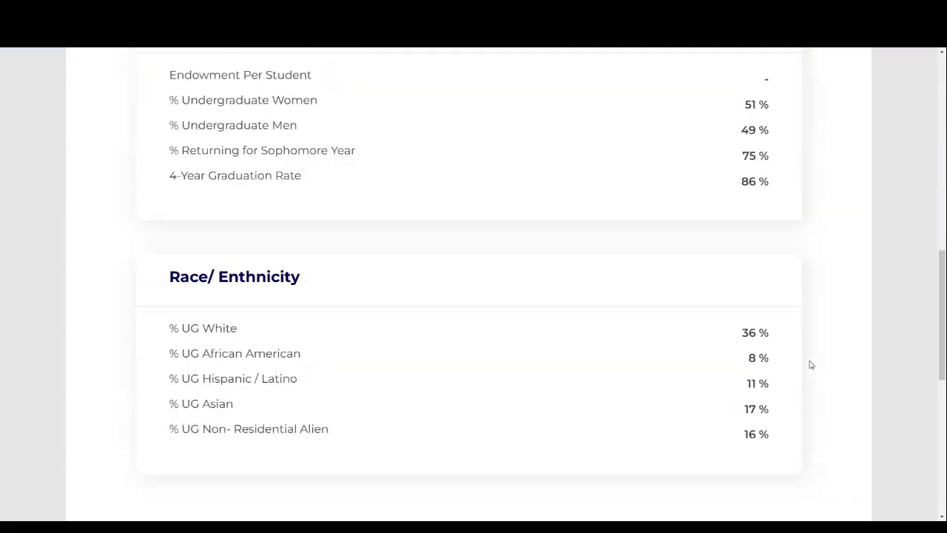
scroll(810, 364, "up", 1)
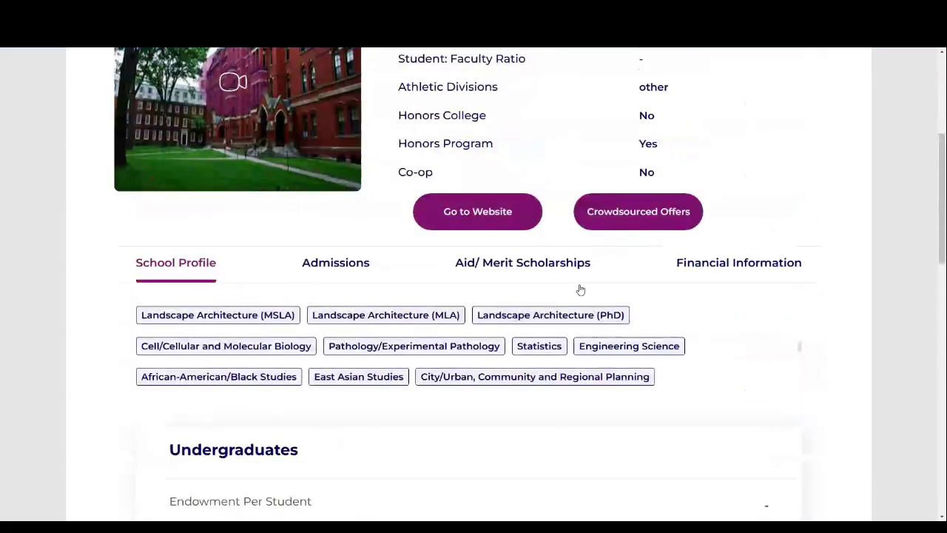
- View Harvard's Aid/ Merit Scholarships section down to Merit Based Scholarship, then return to the top
left_click(534, 270)
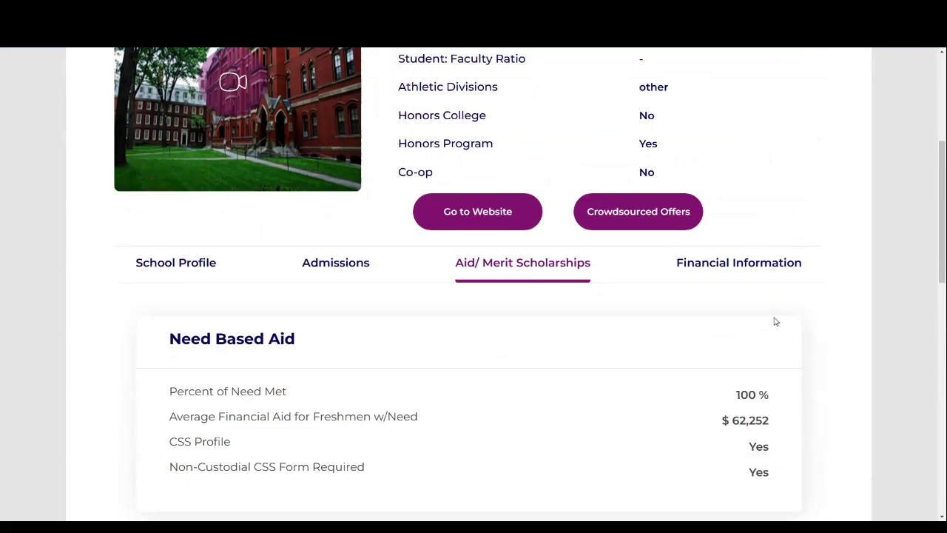
scroll(776, 321, "down", 2)
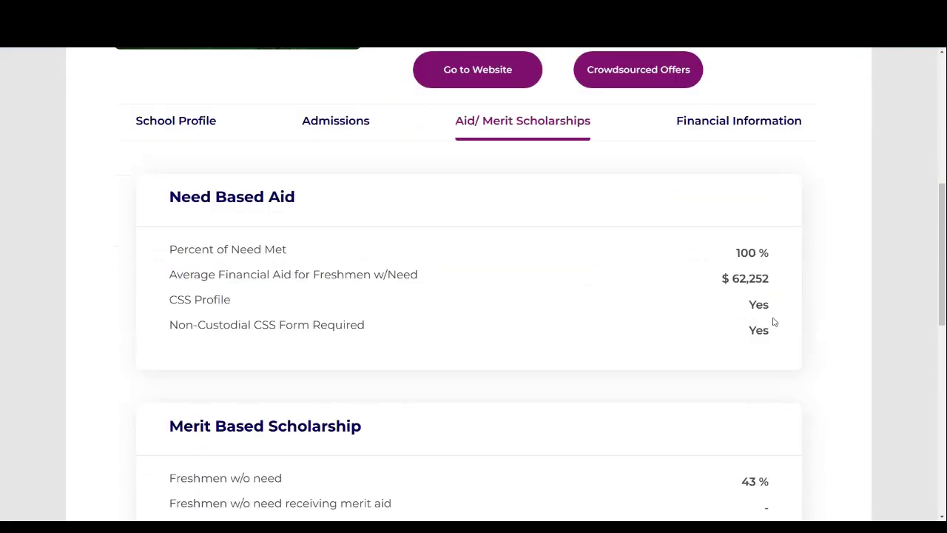
scroll(775, 322, "down", 2)
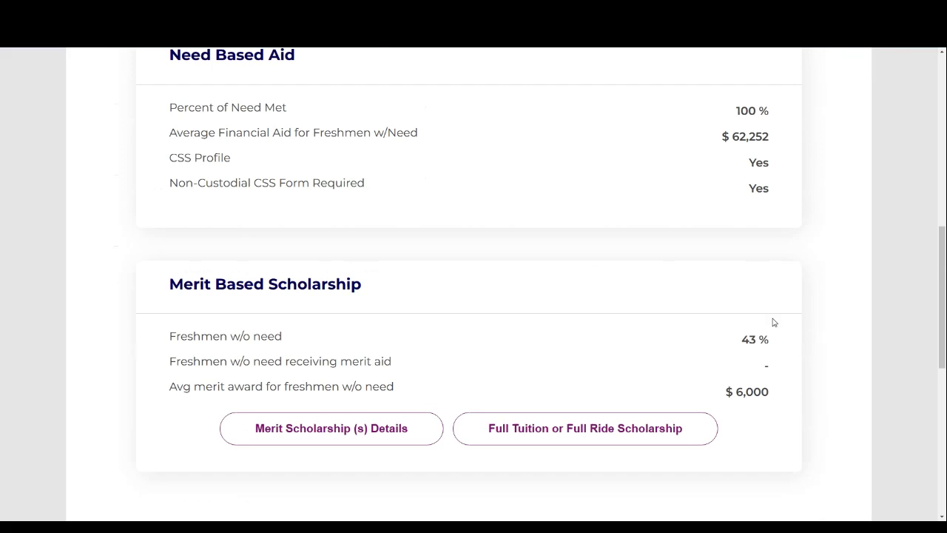
scroll(773, 322, "down", 1)
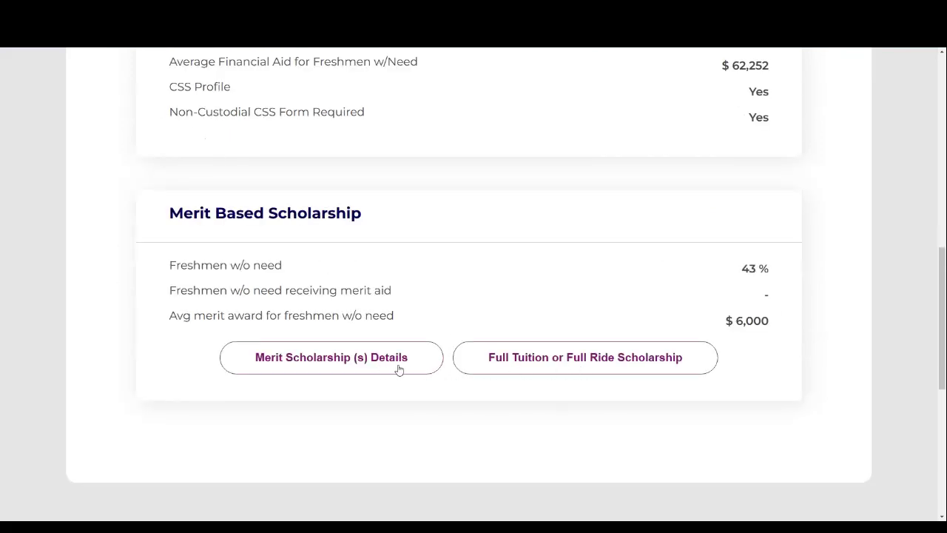
scroll(398, 370, "up", 8)
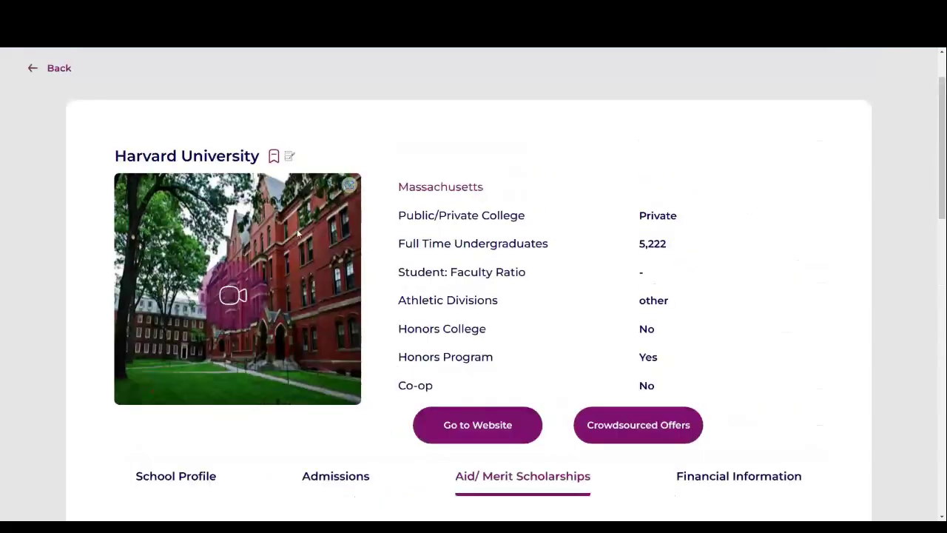
scroll(108, 108, "up", 1)
left_click(72, 148)
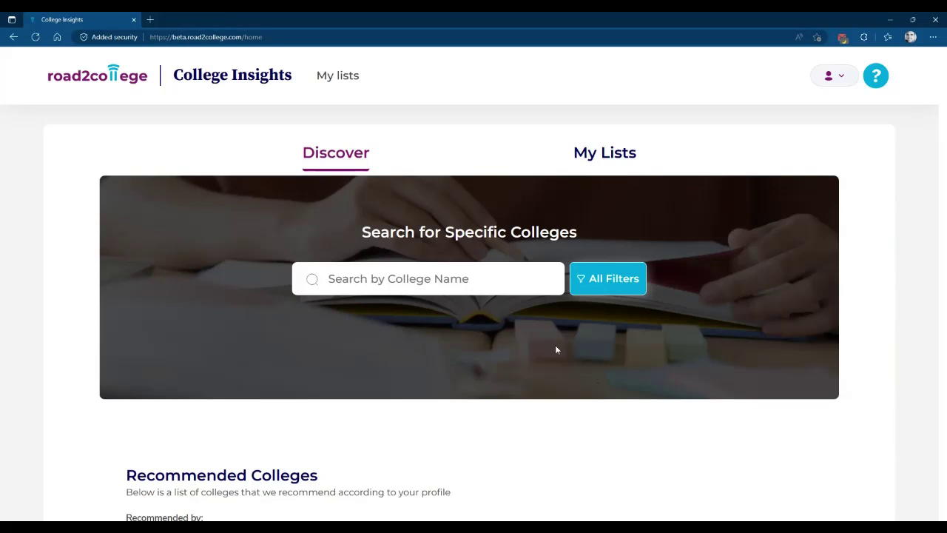
left_click(613, 296)
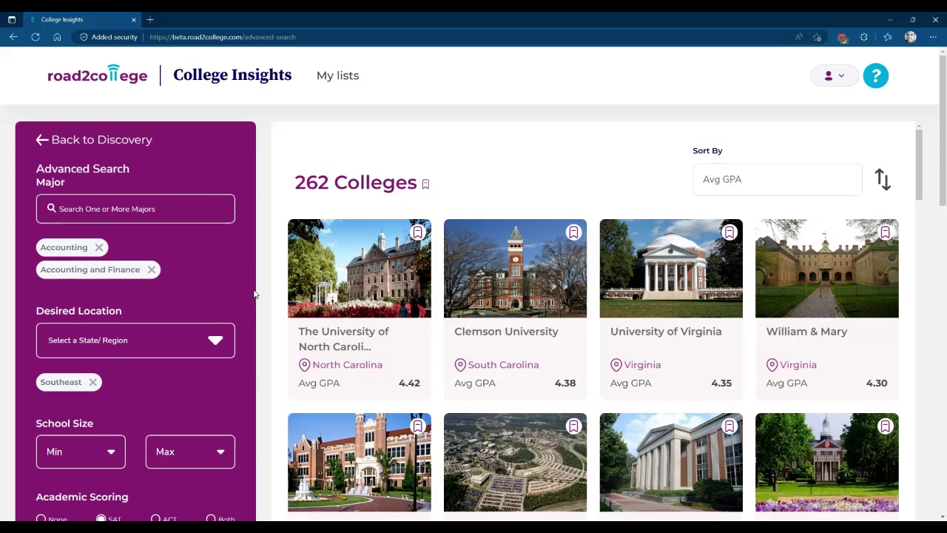
scroll(253, 294, "down", 1)
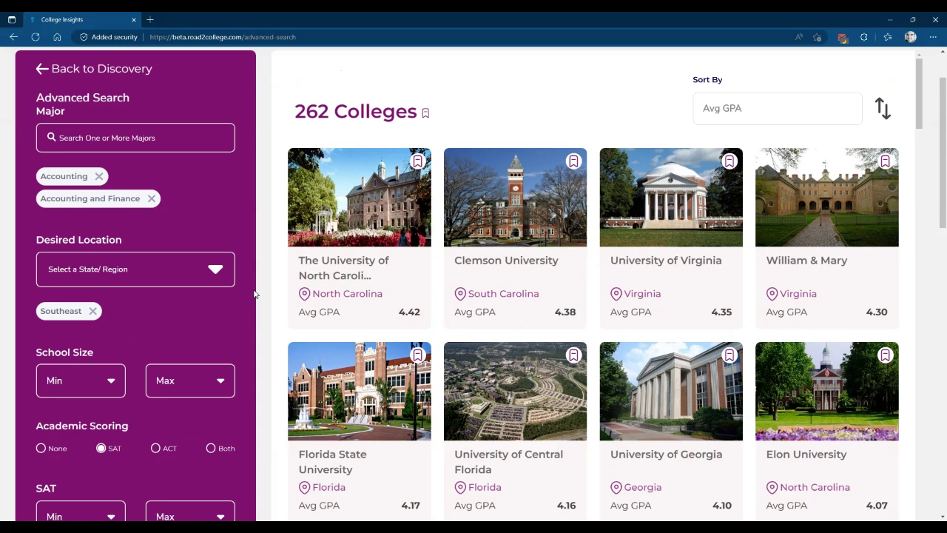
scroll(254, 293, "down", 1)
scroll(241, 282, "down", 2)
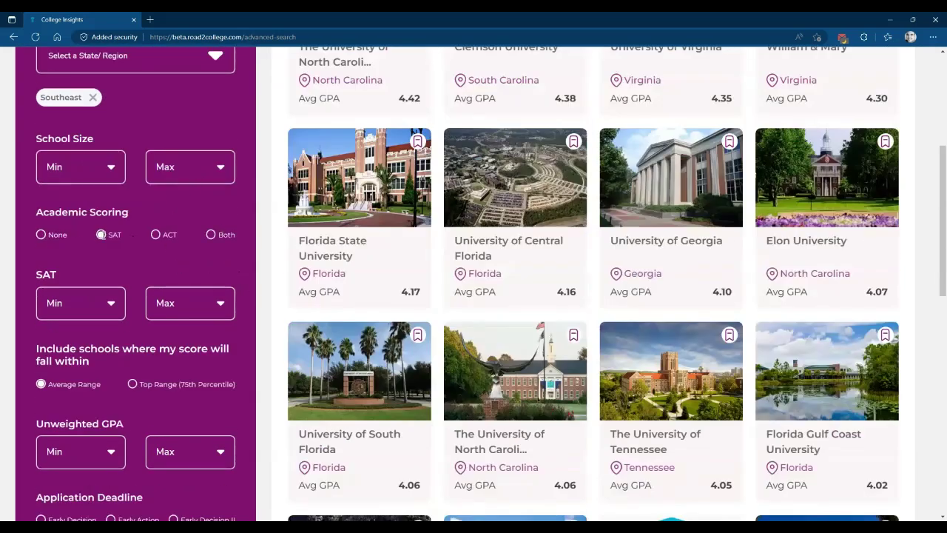
scroll(283, 285, "down", 3)
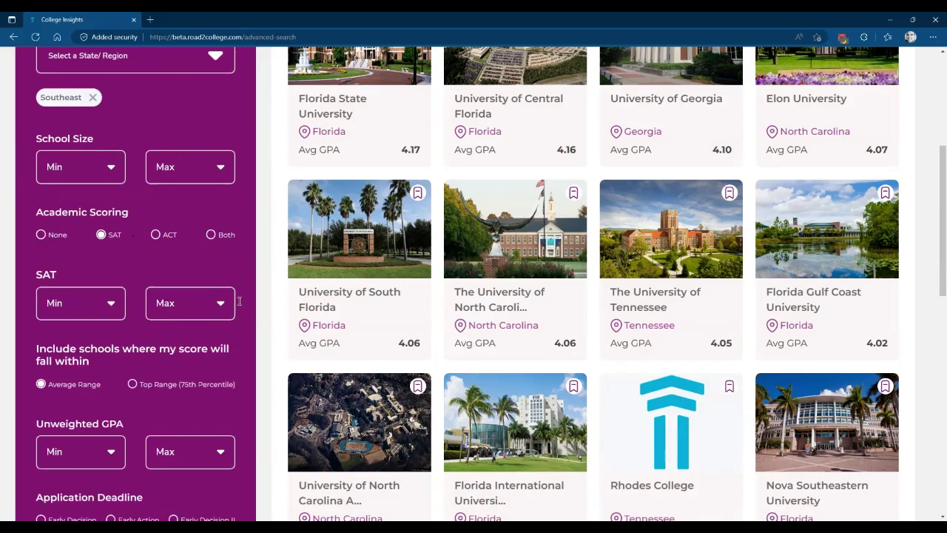
scroll(238, 301, "down", 1)
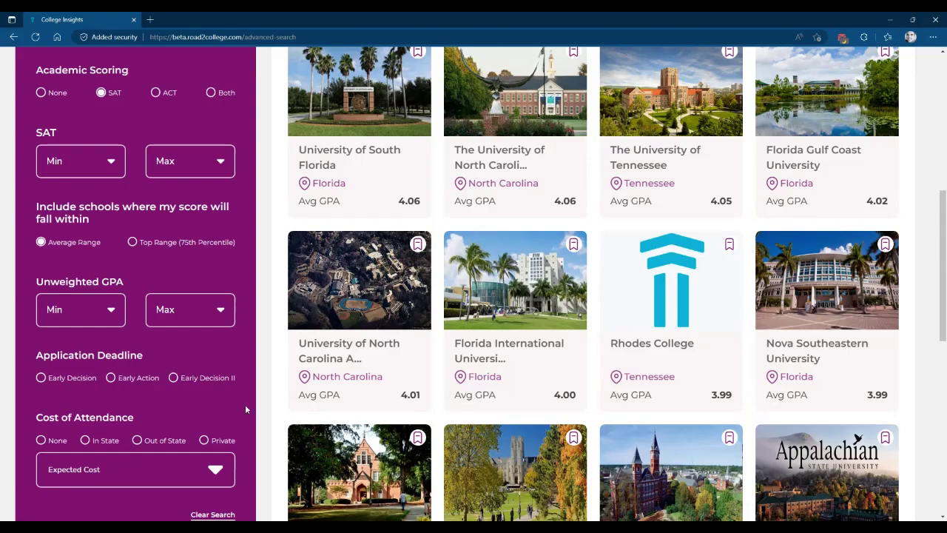
scroll(245, 404, "up", 8)
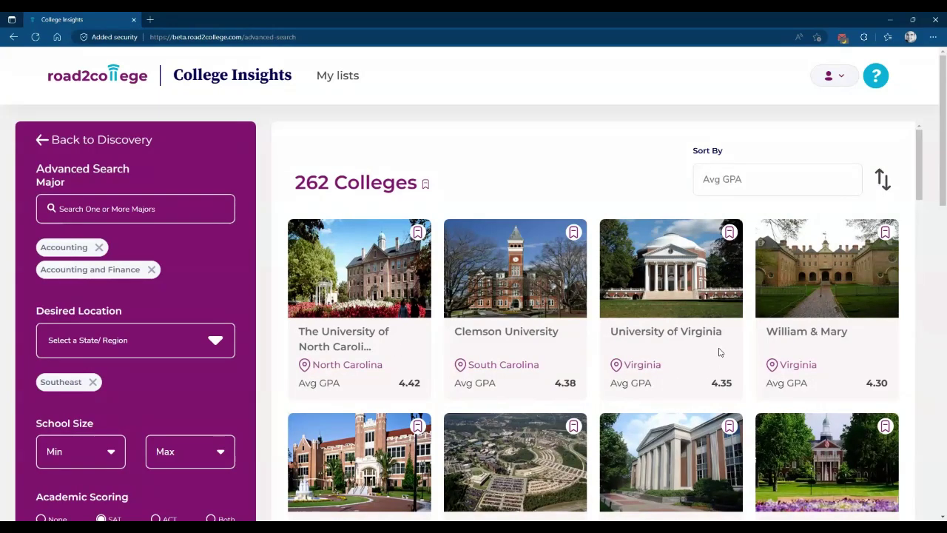
- Sort the 262 colleges by College Name, then by Avg SAT so Vanderbilt (1510) leads
left_click(835, 179)
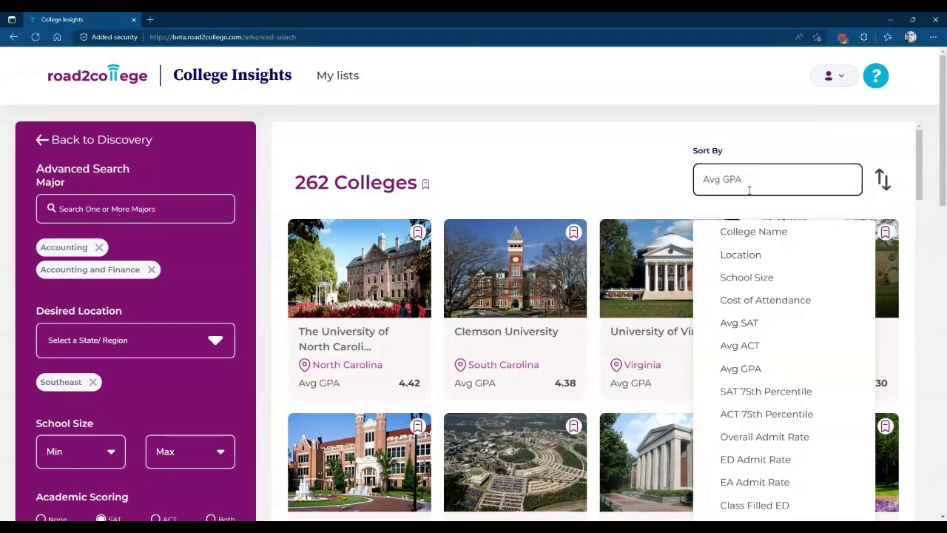
left_click(772, 234)
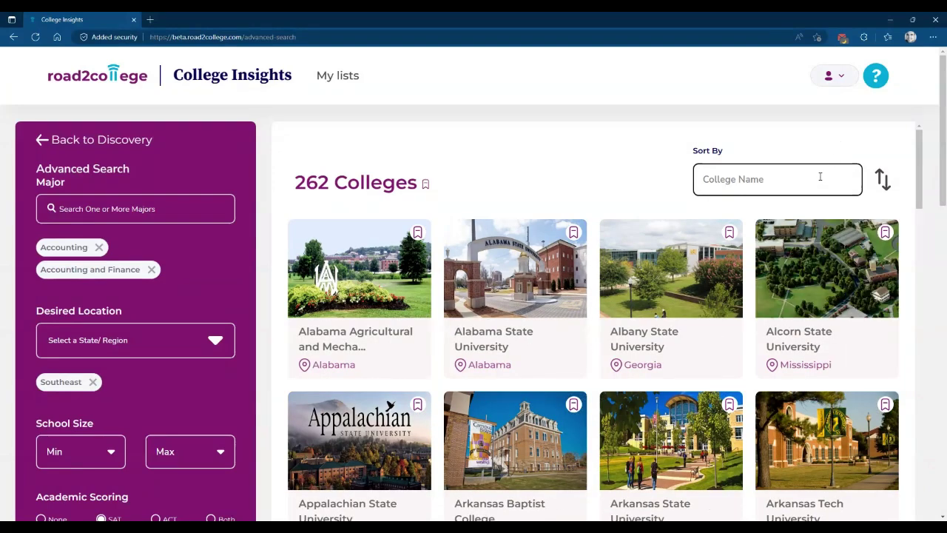
left_click(820, 177)
left_click(802, 324)
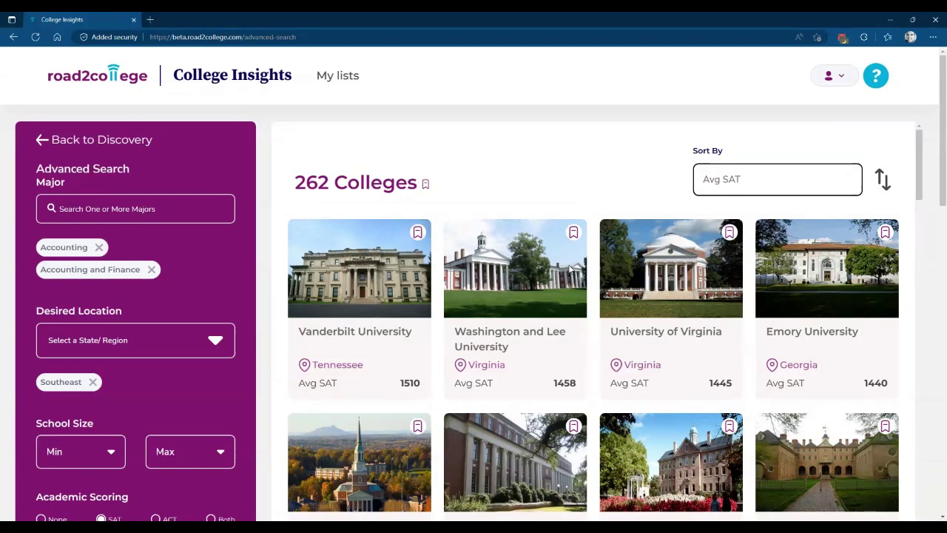
scroll(566, 277, "down", 1)
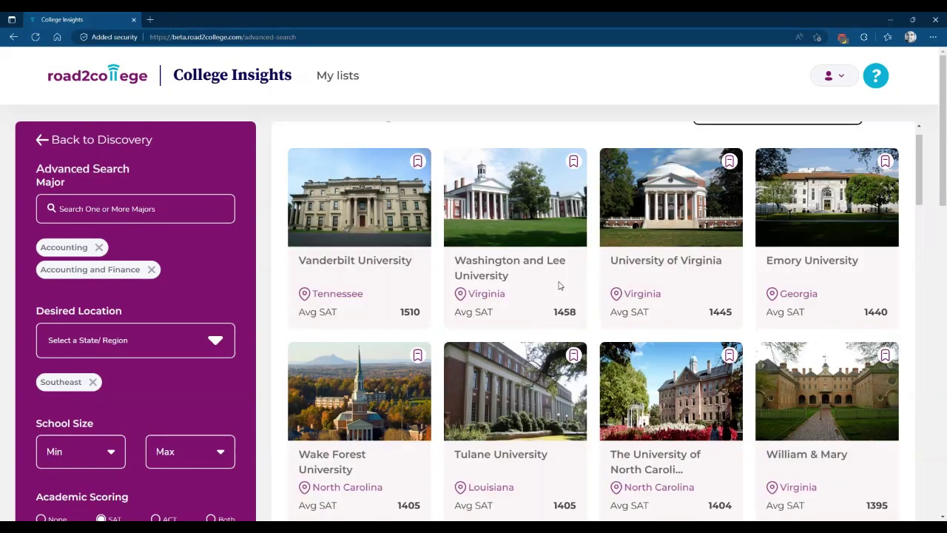
scroll(559, 285, "up", 1)
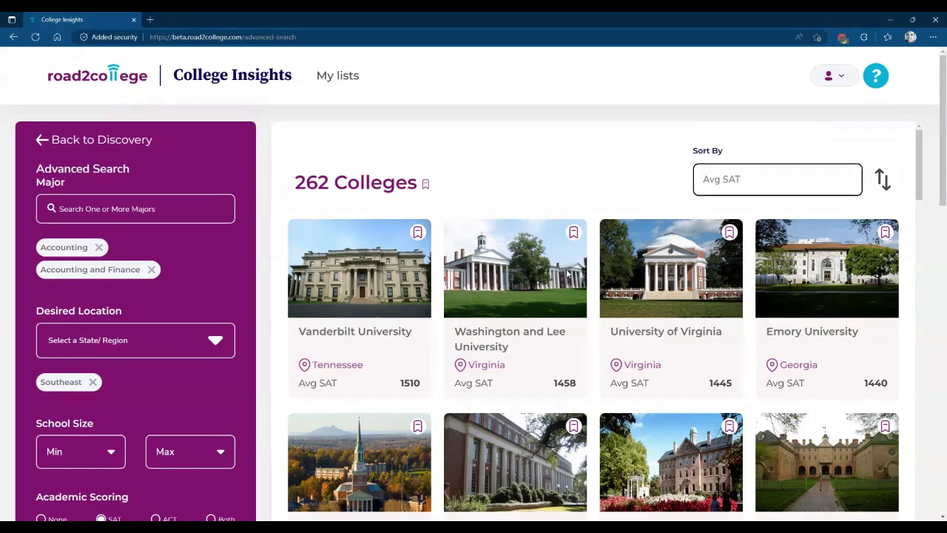
scroll(666, 281, "down", 2)
scroll(778, 287, "up", 2)
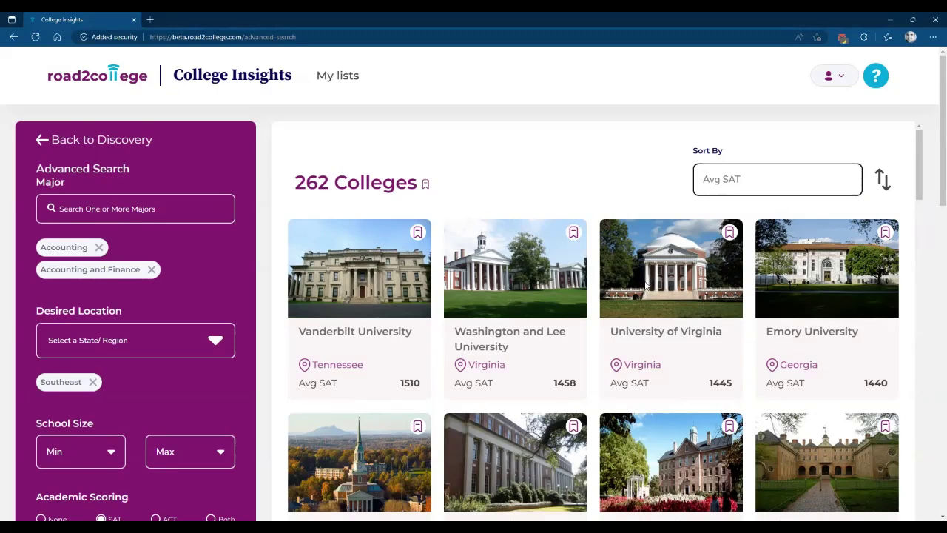
- Bookmark Washington and Lee University into the New List for Today list
left_click(580, 239)
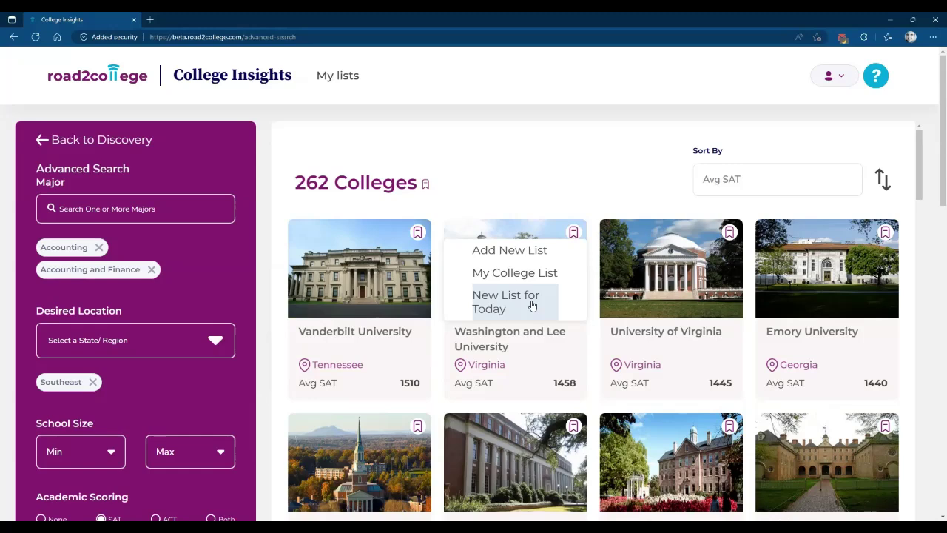
left_click(532, 304)
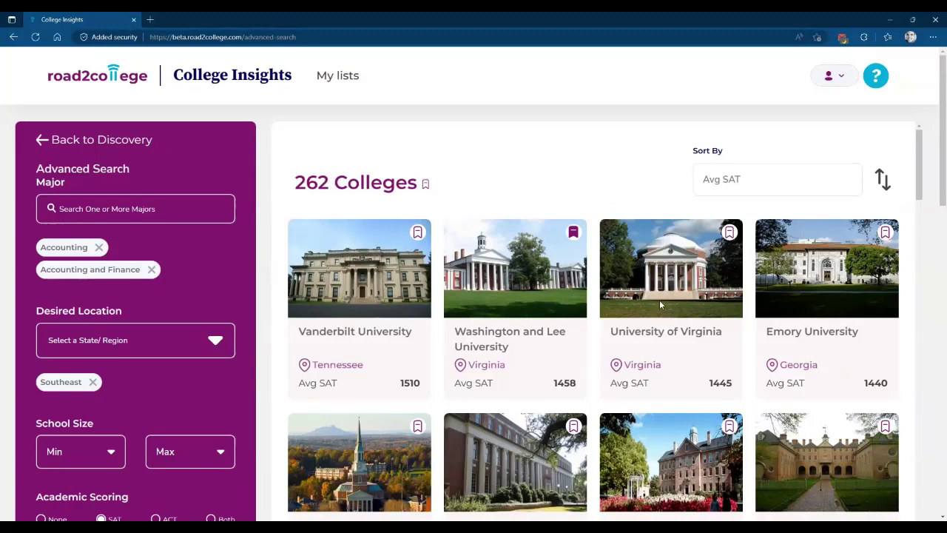
- Bookmark Clemson University into My College List, then view My lists with 8 colleges
scroll(659, 303, "down", 4)
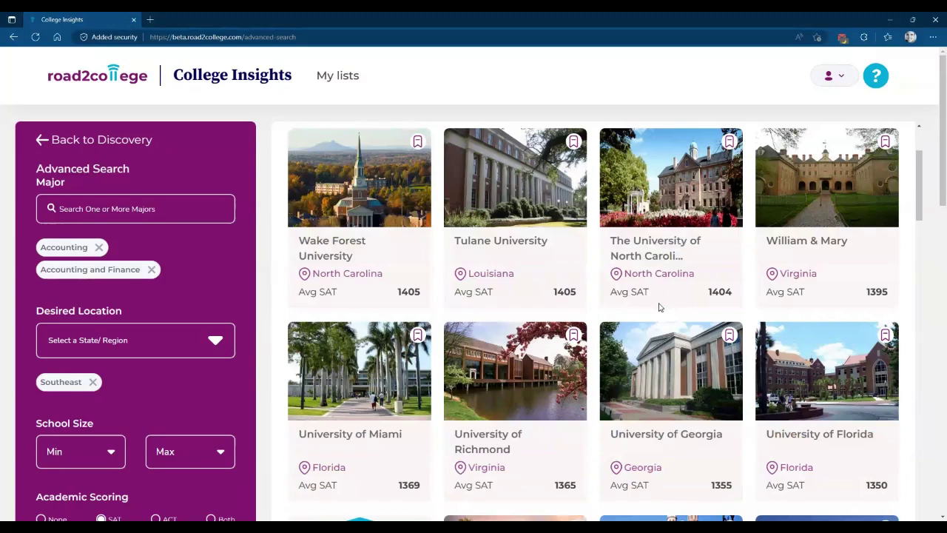
scroll(659, 306, "down", 1)
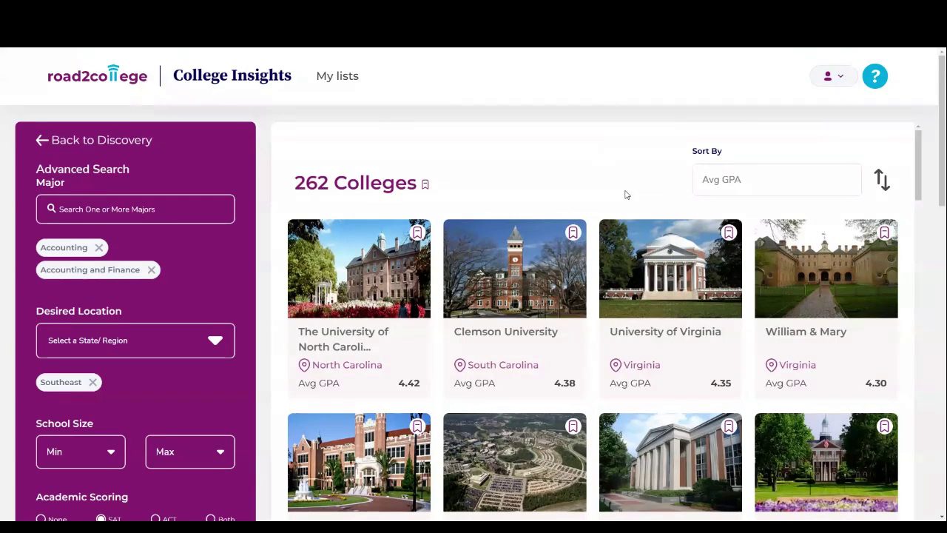
left_click(574, 235)
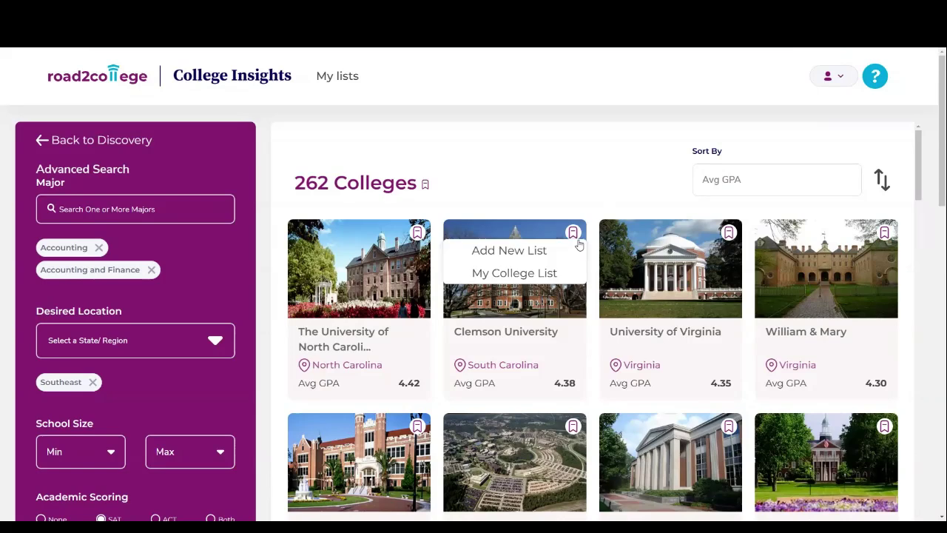
left_click(547, 273)
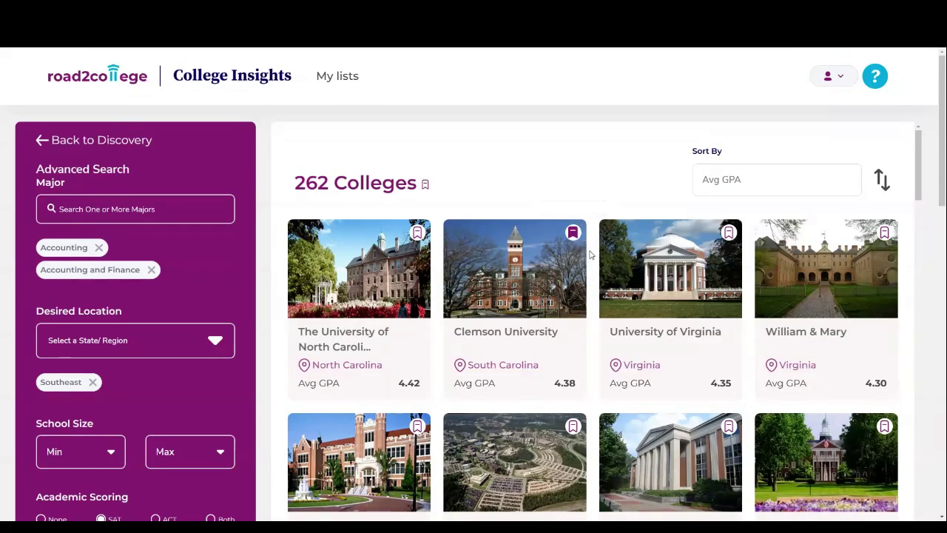
left_click(348, 86)
- Browse My College List's cards and page forward to page 3, showing Florida and Clemson
scroll(508, 264, "down", 5)
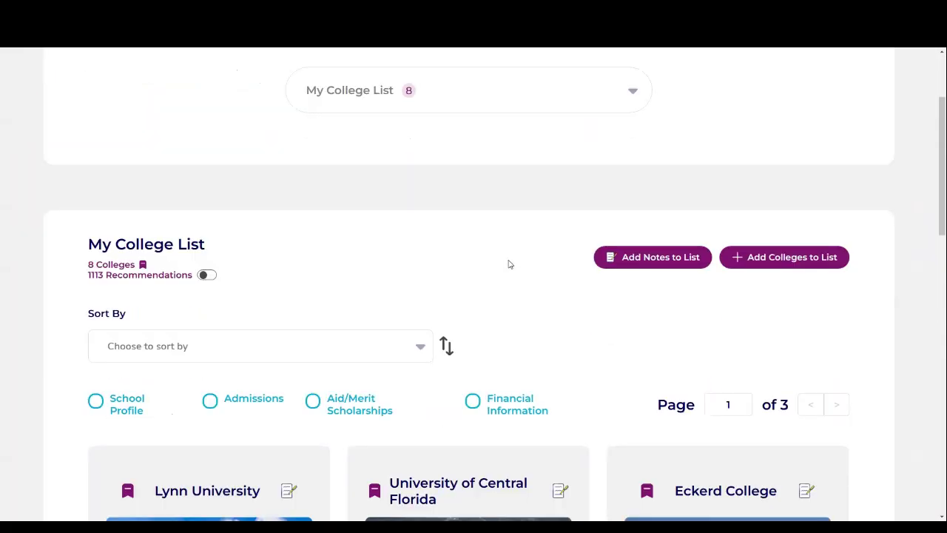
scroll(508, 265, "down", 1)
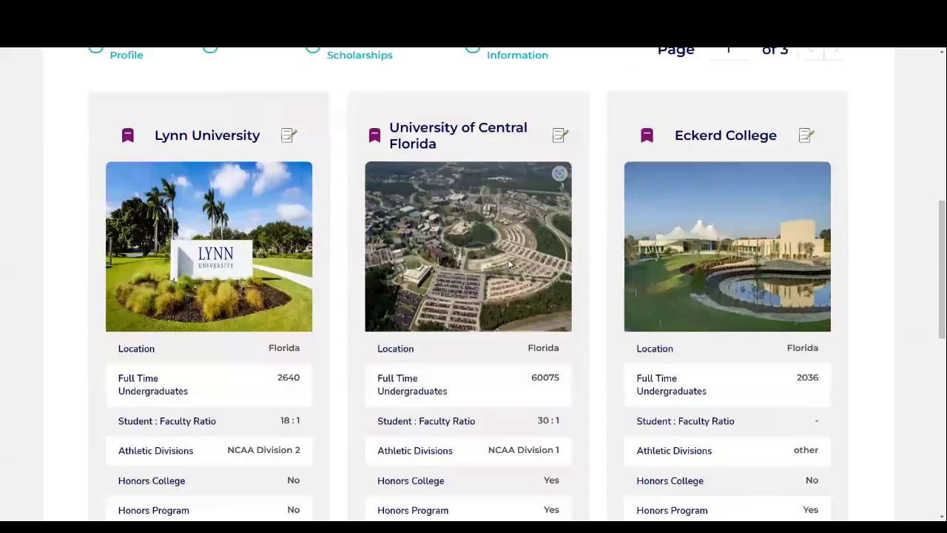
scroll(707, 307, "down", 4)
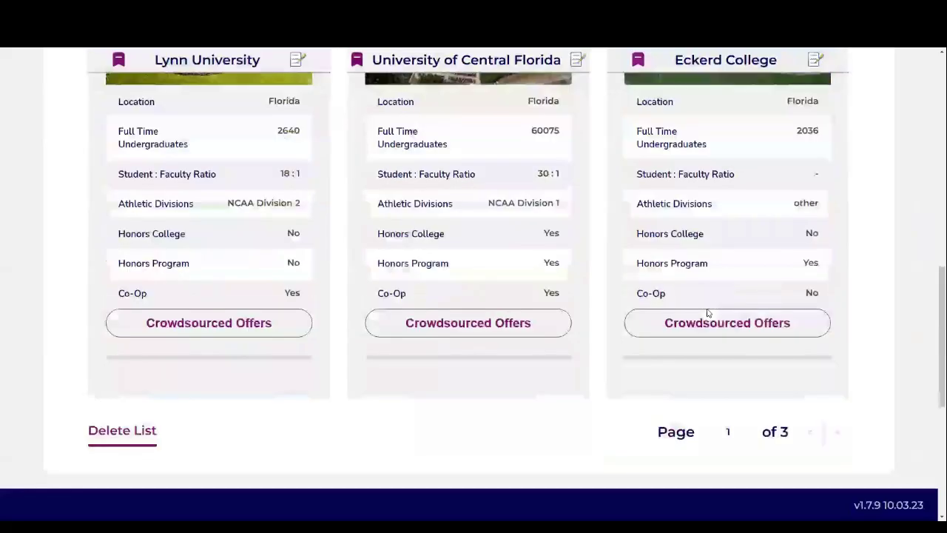
scroll(707, 312, "up", 3)
scroll(707, 312, "down", 2)
scroll(706, 312, "up", 2)
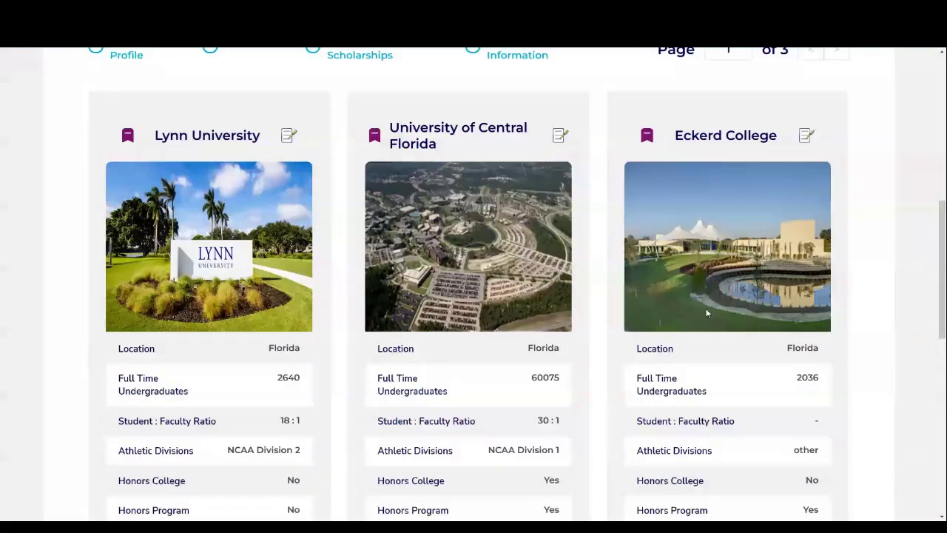
scroll(707, 312, "up", 1)
left_click(846, 126)
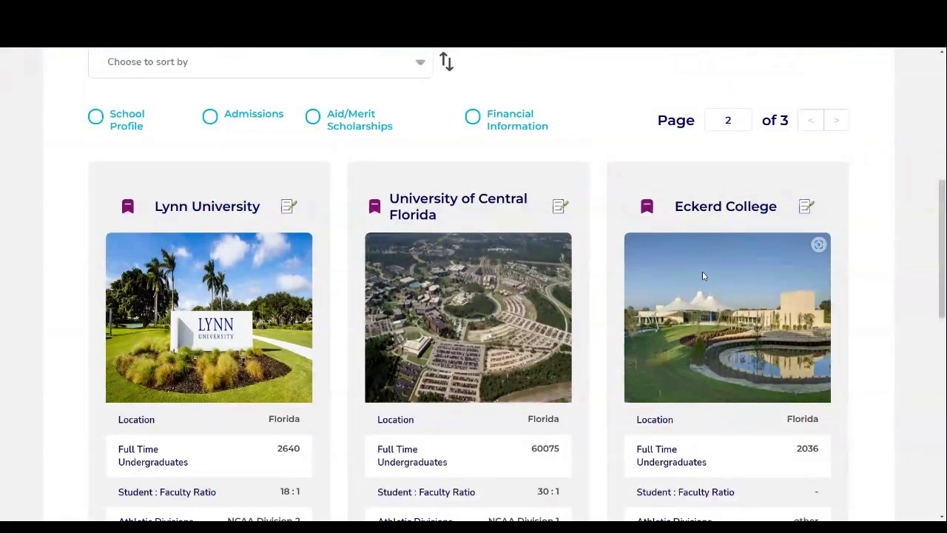
scroll(838, 214, "up", 1)
left_click(836, 192)
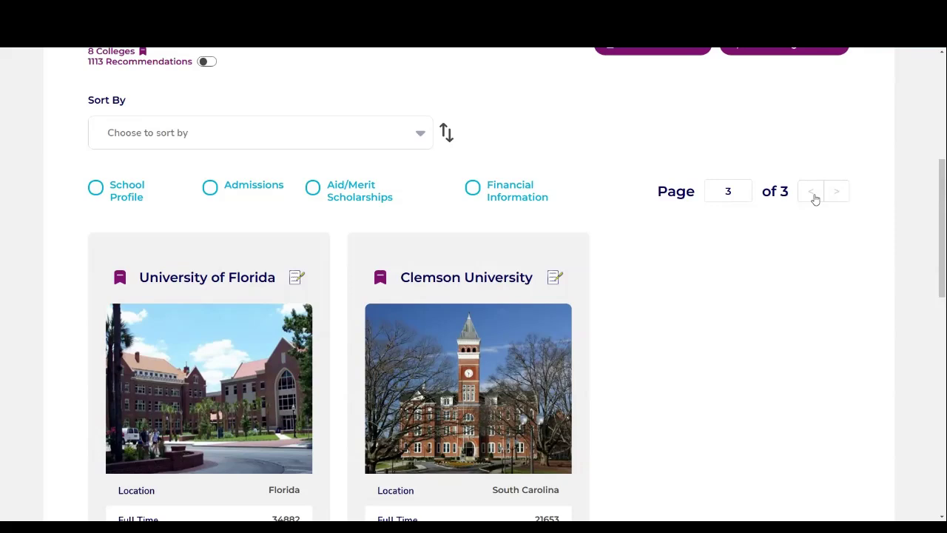
scroll(687, 268, "up", 1)
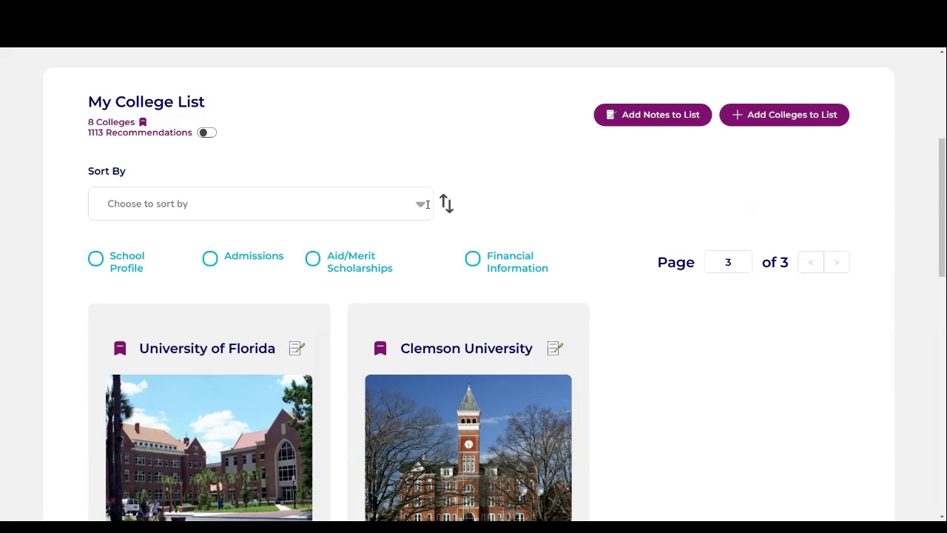
left_click(427, 205)
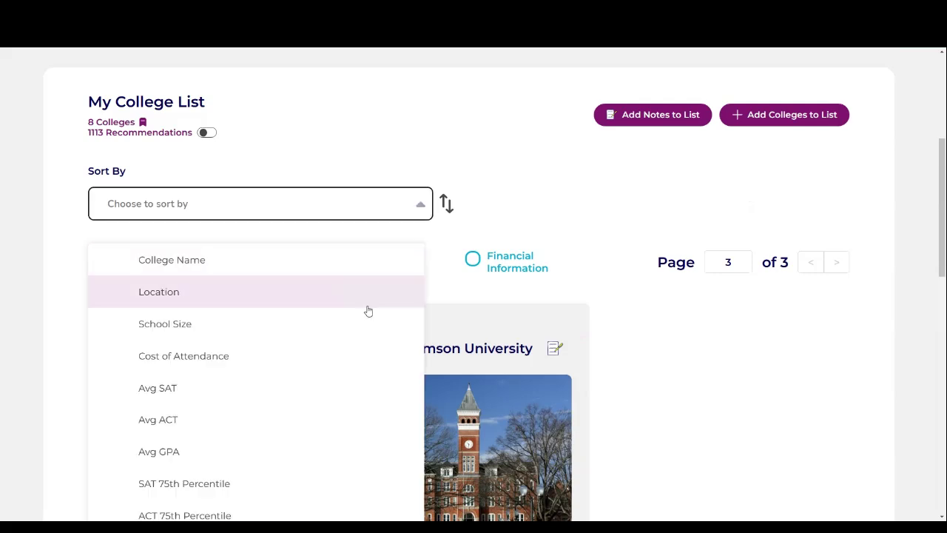
scroll(366, 311, "down", 2)
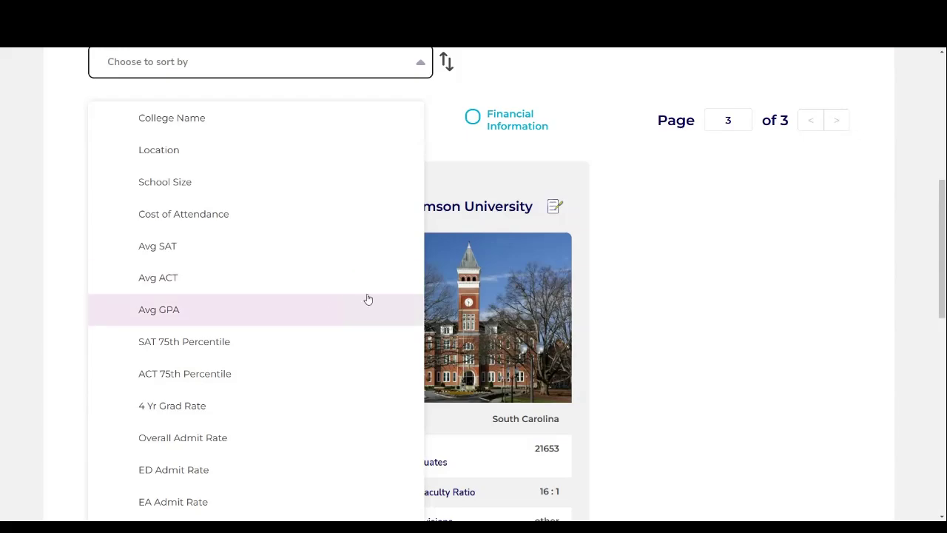
left_click(624, 245)
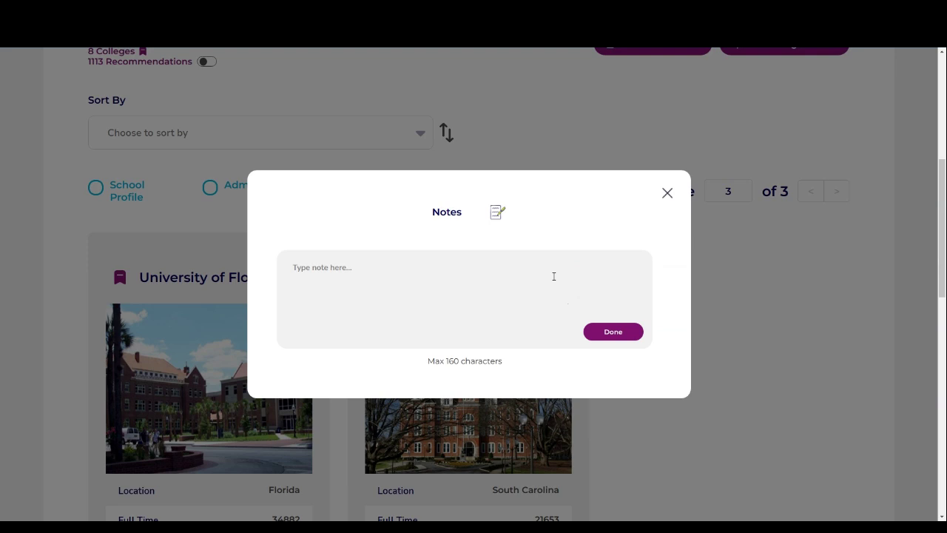
- Save a note reading 'test note', then close the Notes dialog
left_click(545, 279)
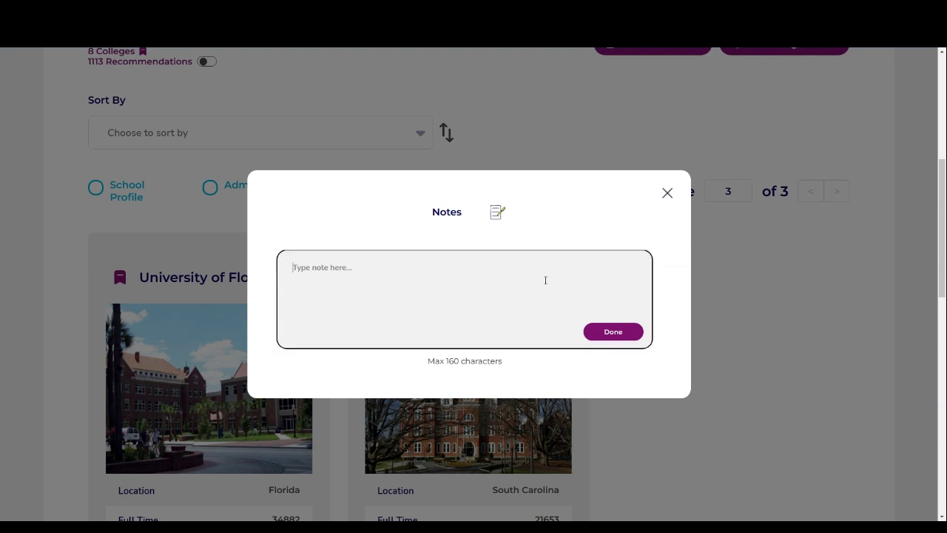
type("test note")
left_click(636, 337)
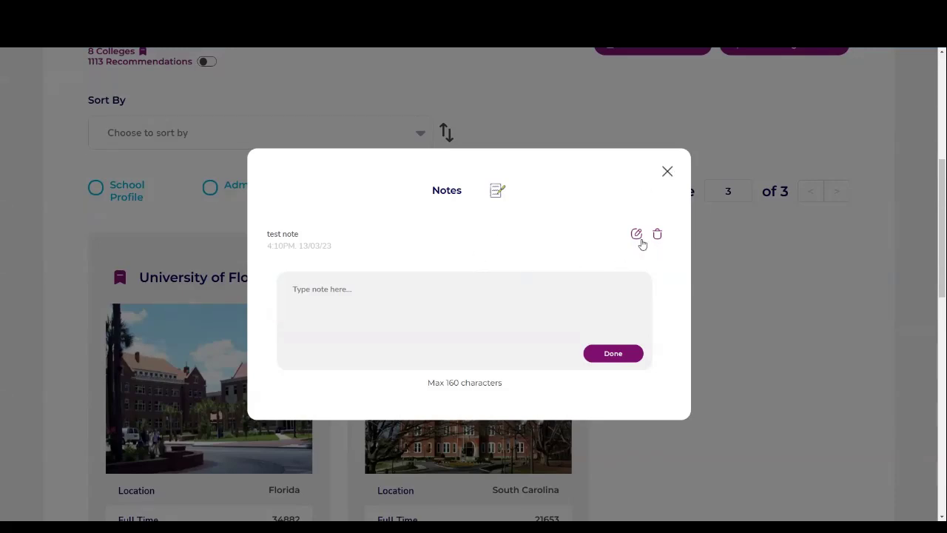
left_click(667, 175)
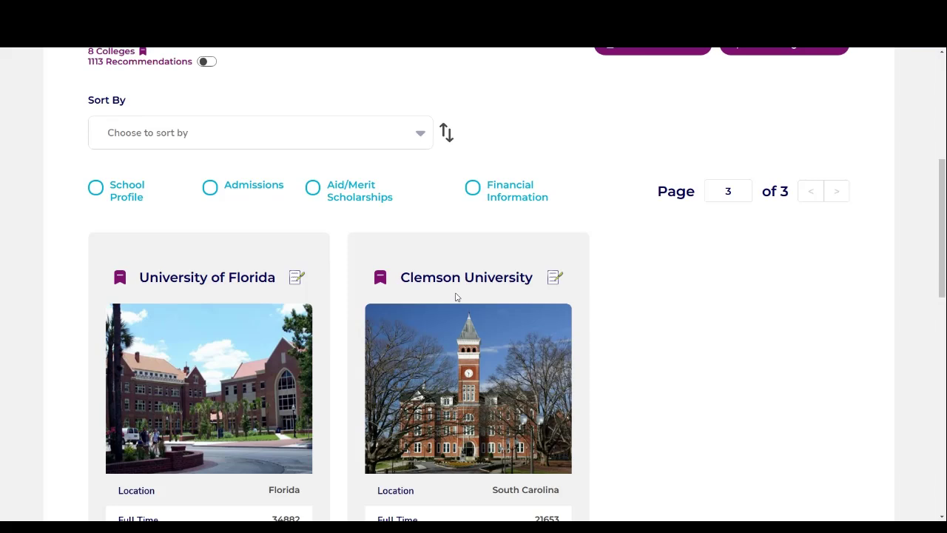
- Show School Profile, Admissions and Aid/Merit Scholarships details on the college cards
left_click(104, 195)
left_click(211, 194)
left_click(316, 197)
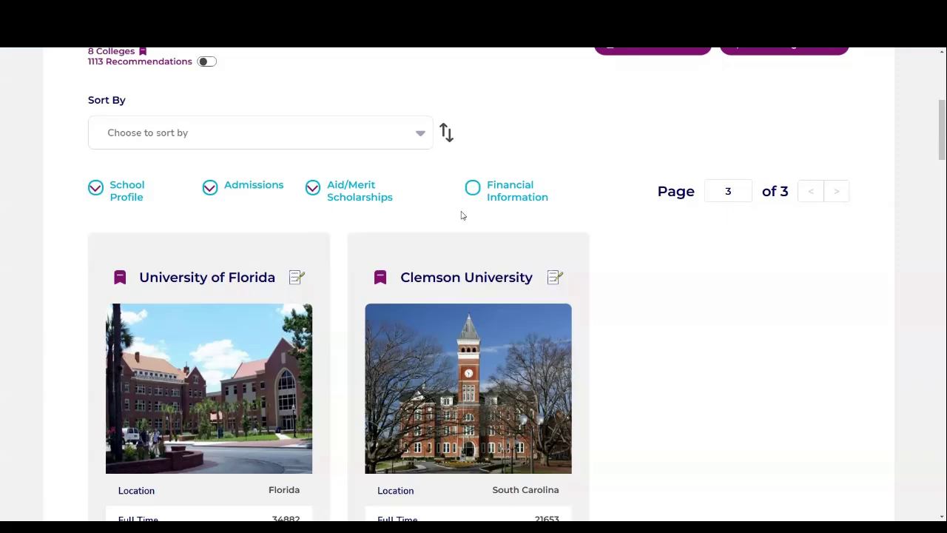
scroll(365, 237, "down", 7)
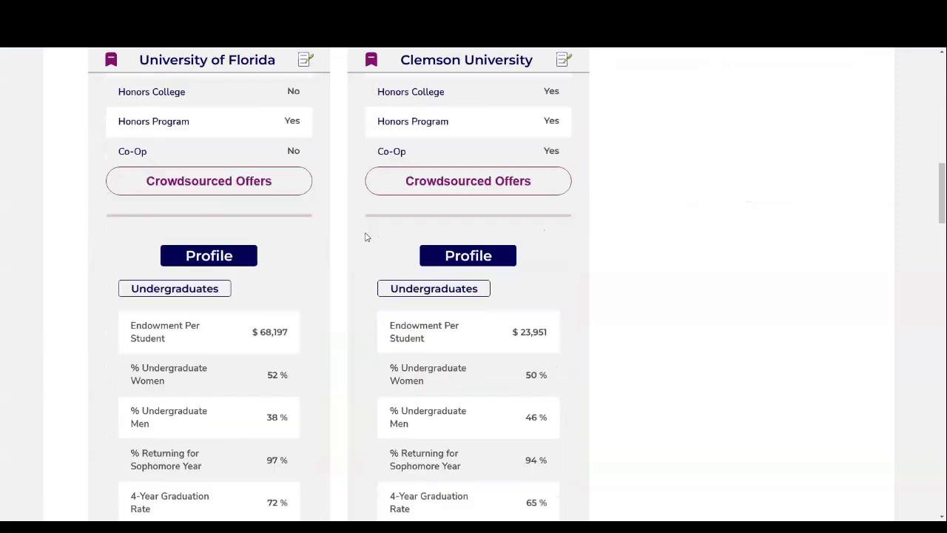
scroll(364, 237, "down", 9)
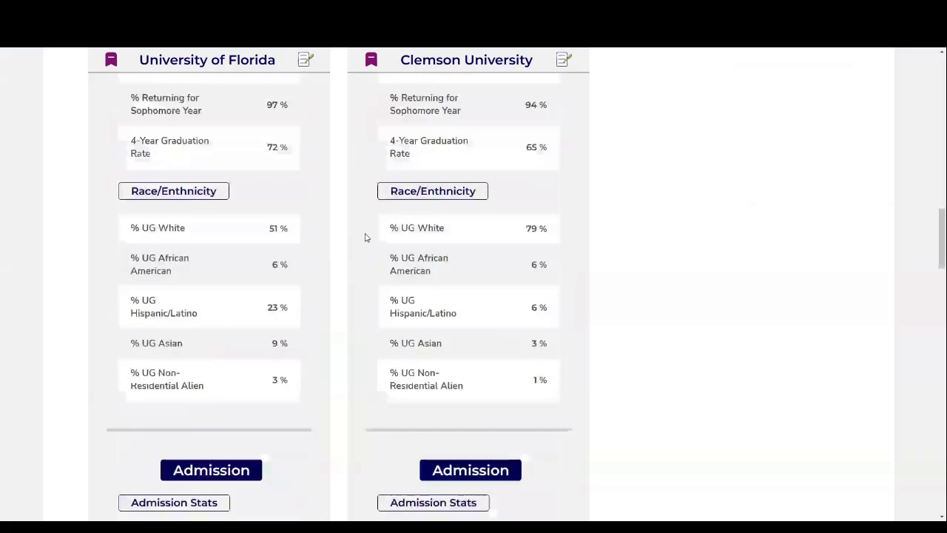
scroll(365, 237, "down", 2)
scroll(365, 237, "down", 10)
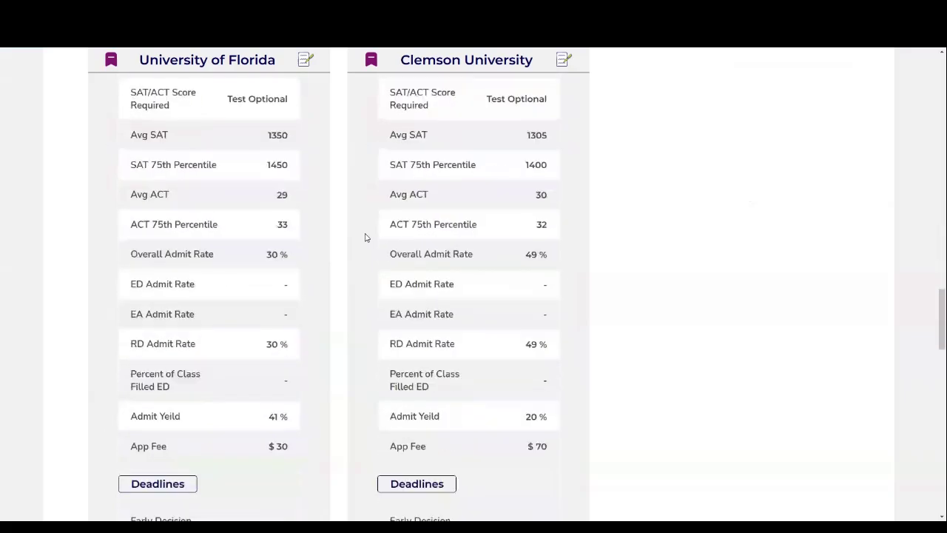
- Go back to page 2 of 3 with Lynn, Central Florida and Eckerd
scroll(365, 237, "up", 7)
scroll(365, 236, "up", 15)
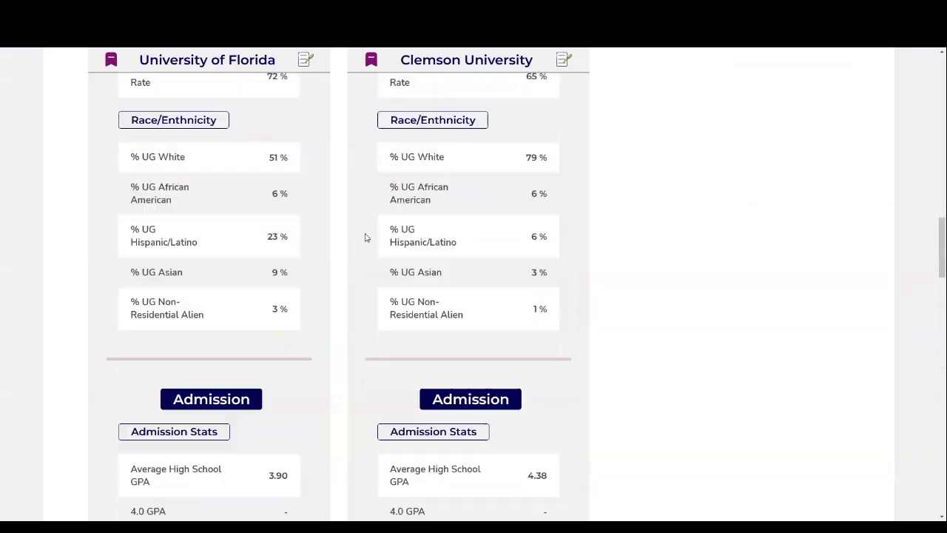
scroll(365, 237, "up", 2)
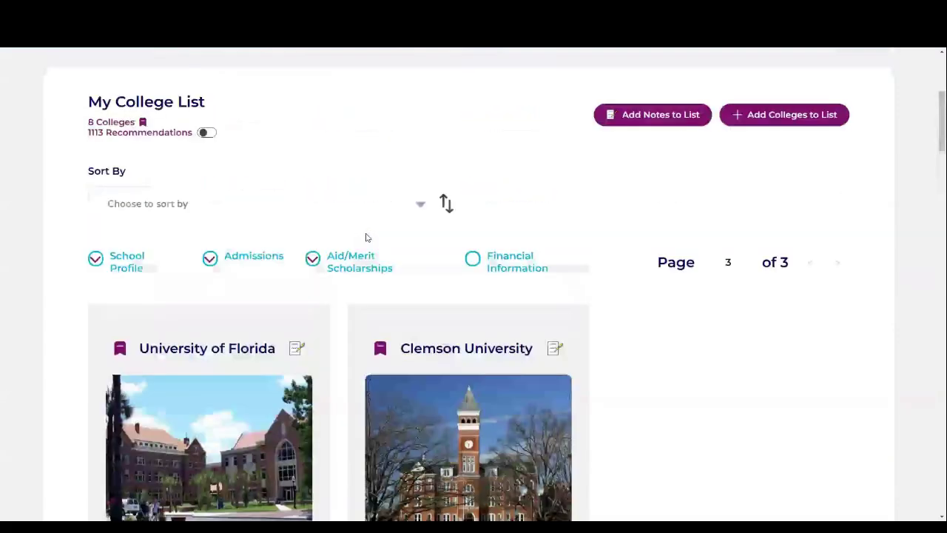
left_click(810, 263)
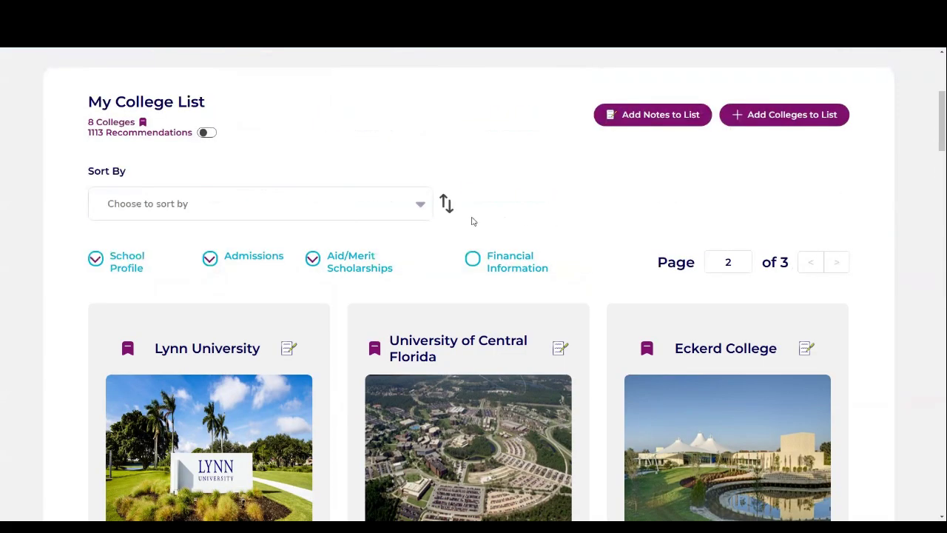
- Hide Aid/Merit Scholarships and School Profile, comparing admission stats and deadlines (GPAs 3.30, 4.16, 3.80)
left_click(315, 261)
left_click(104, 266)
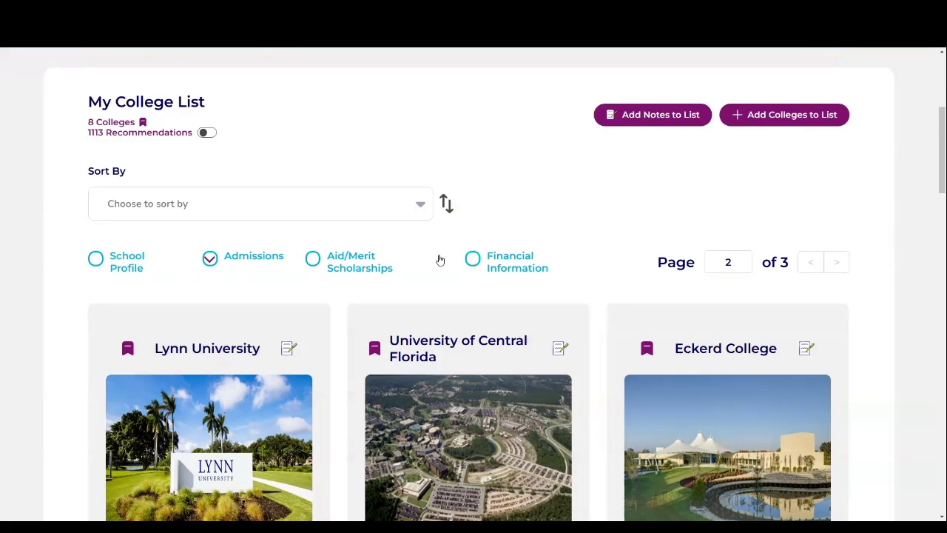
scroll(439, 259, "down", 8)
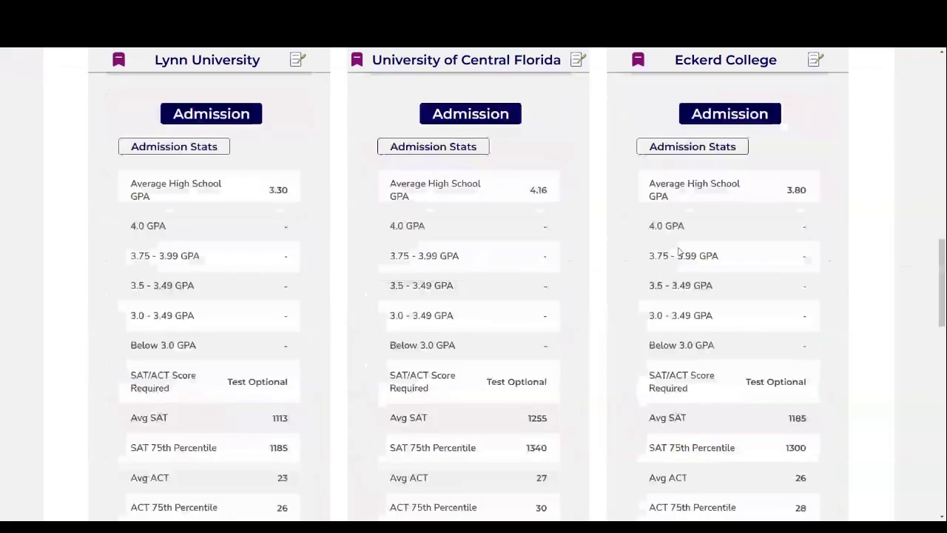
scroll(693, 252, "down", 1)
scroll(693, 252, "down", 1)
scroll(691, 255, "down", 1)
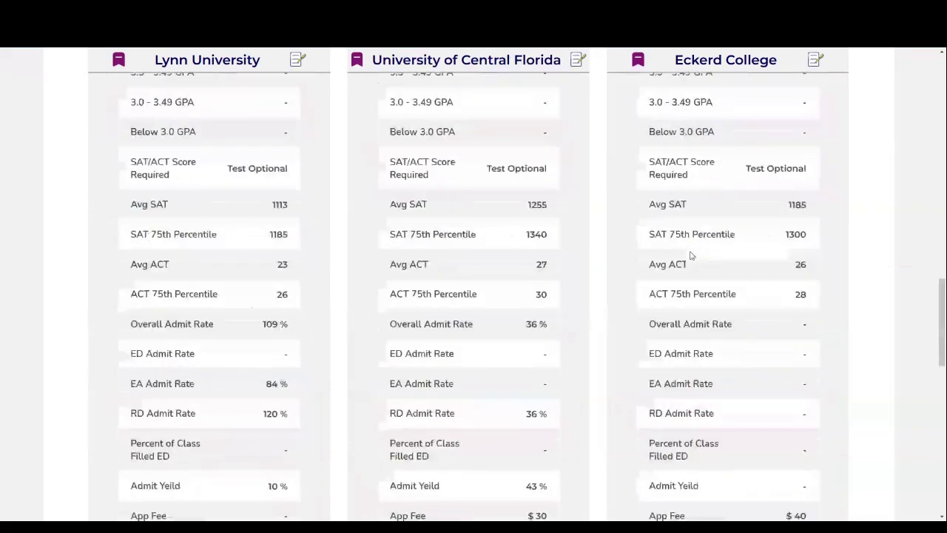
scroll(691, 256, "down", 2)
scroll(691, 253, "down", 3)
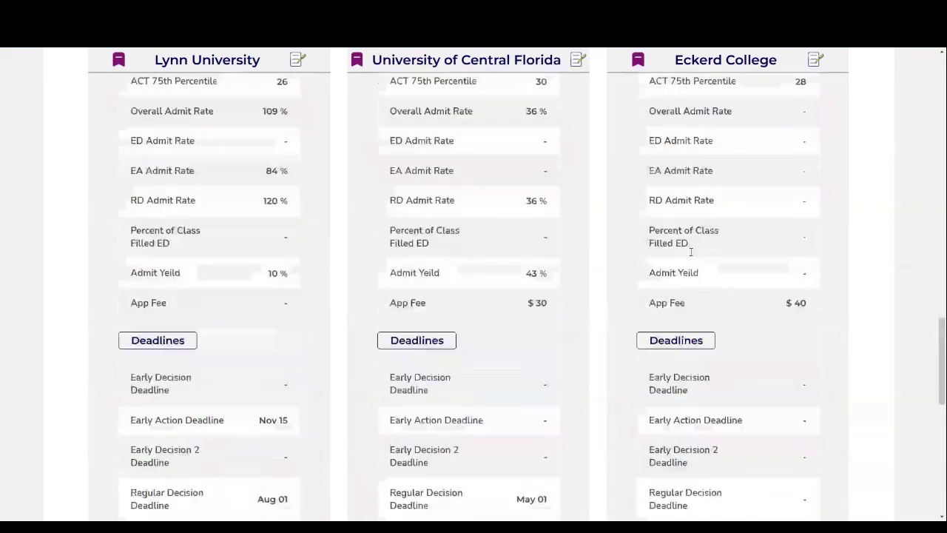
scroll(690, 251, "up", 15)
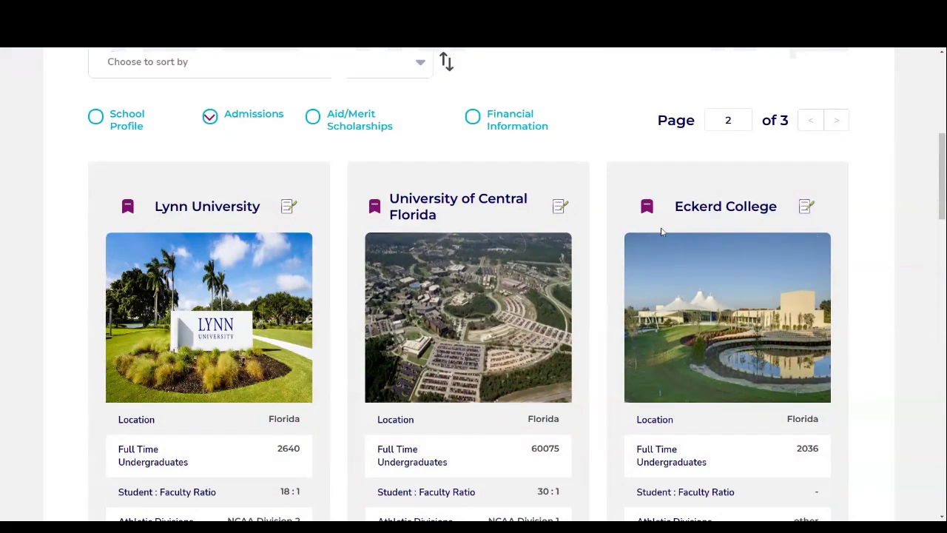
left_click(379, 214)
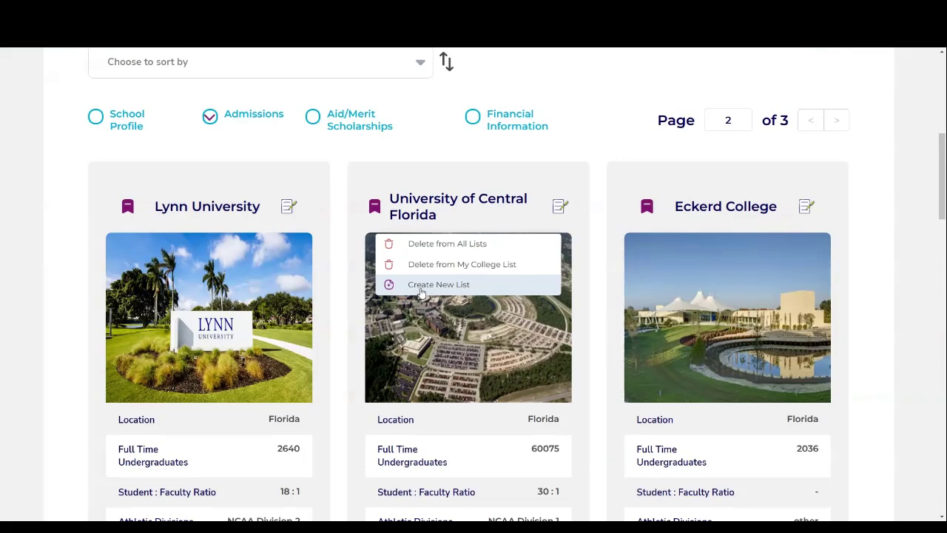
left_click(424, 155)
scroll(382, 211, "up", 2)
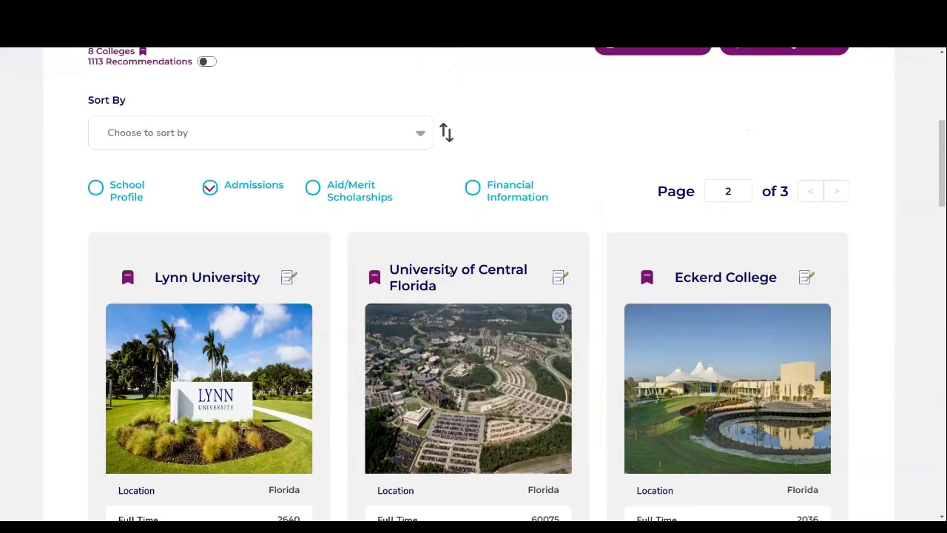
- Leave My College List for the Discover page and focus its empty 'Search by College Name' box
scroll(447, 270, "up", 2)
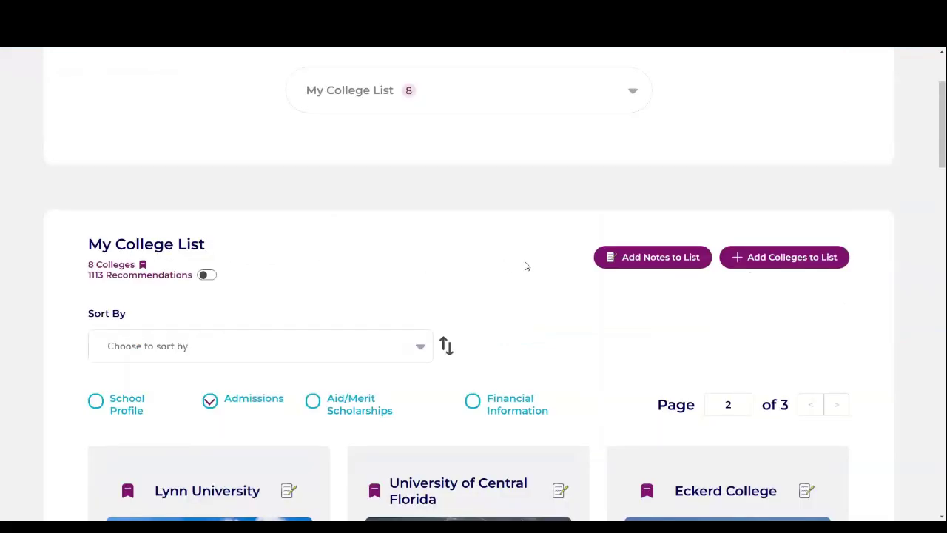
left_click(785, 259)
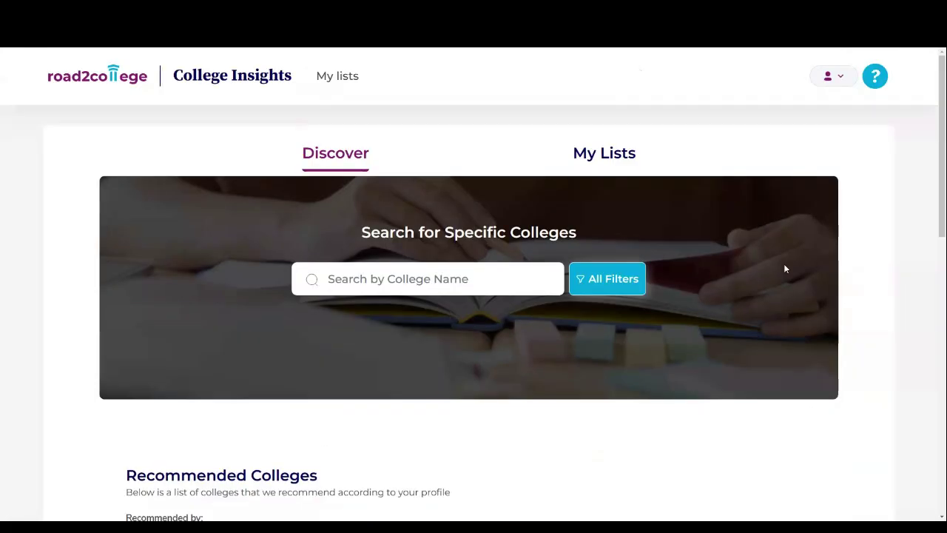
left_click(394, 282)
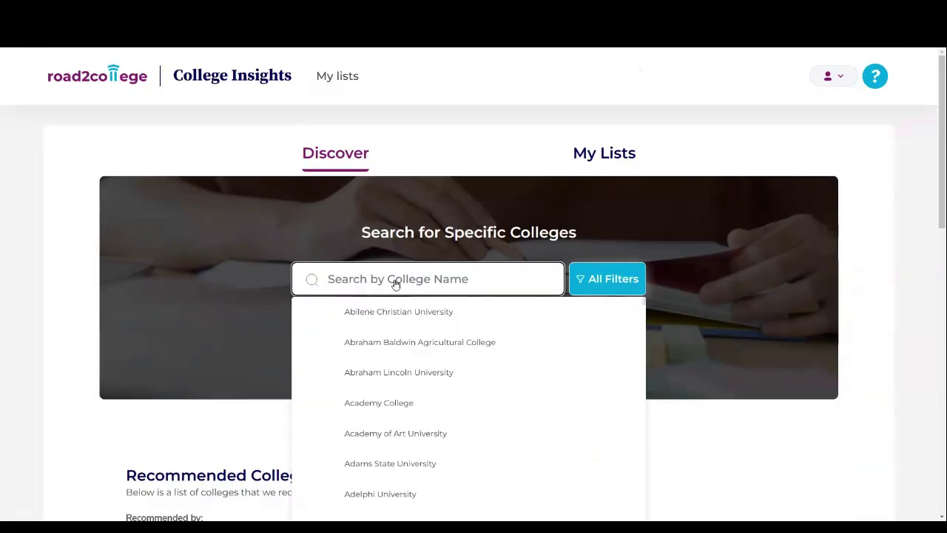